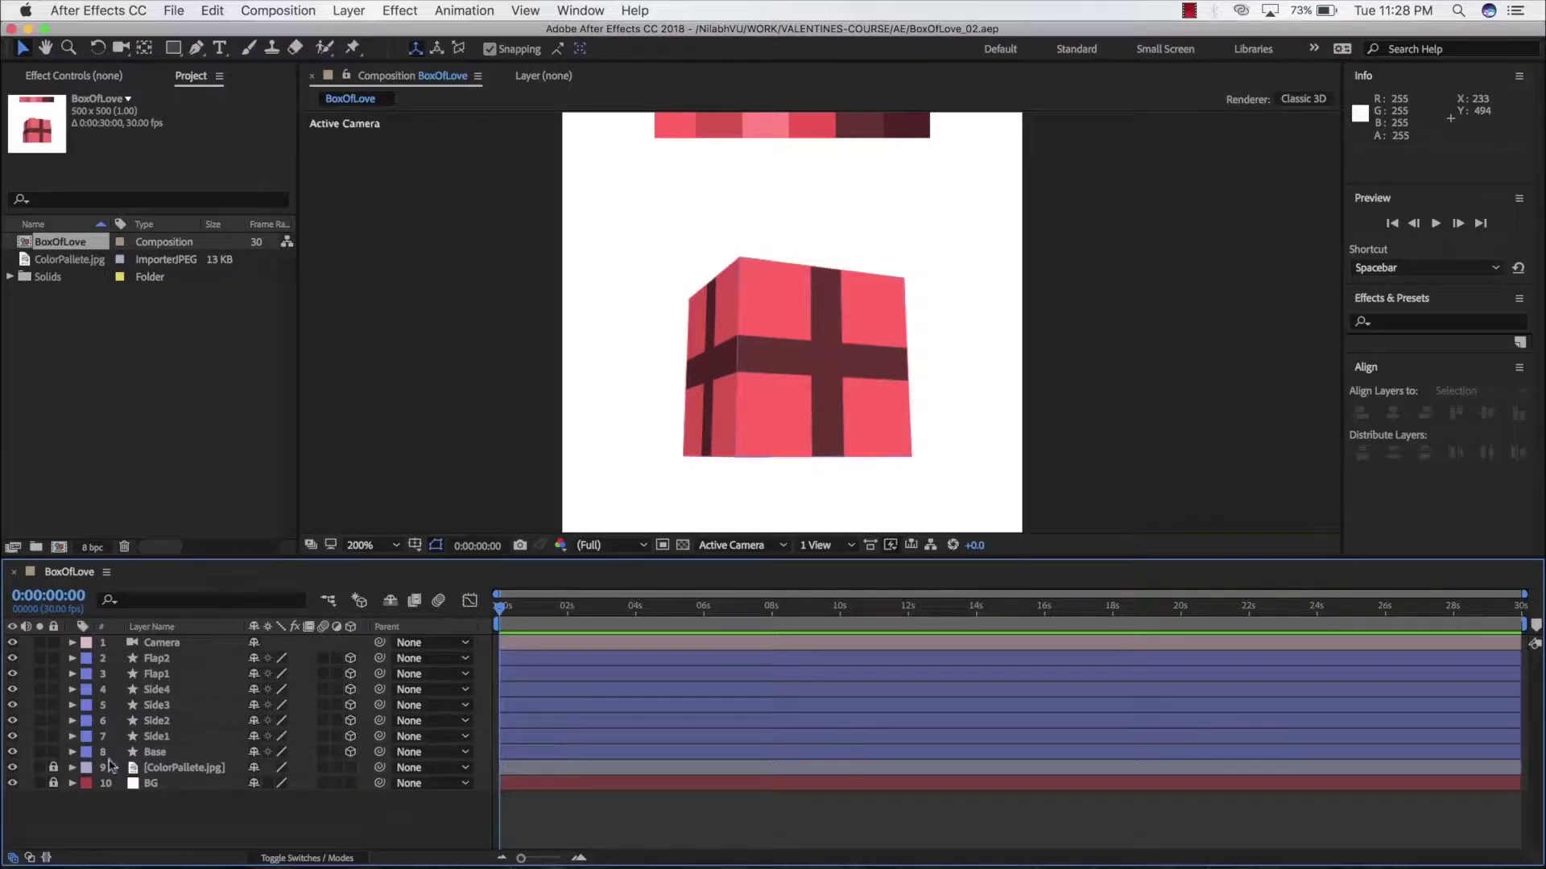
Select Flap1 and Flap2 and set both layers' label colour to Green.
{"action": "left_click", "coordinate": [165, 738]}
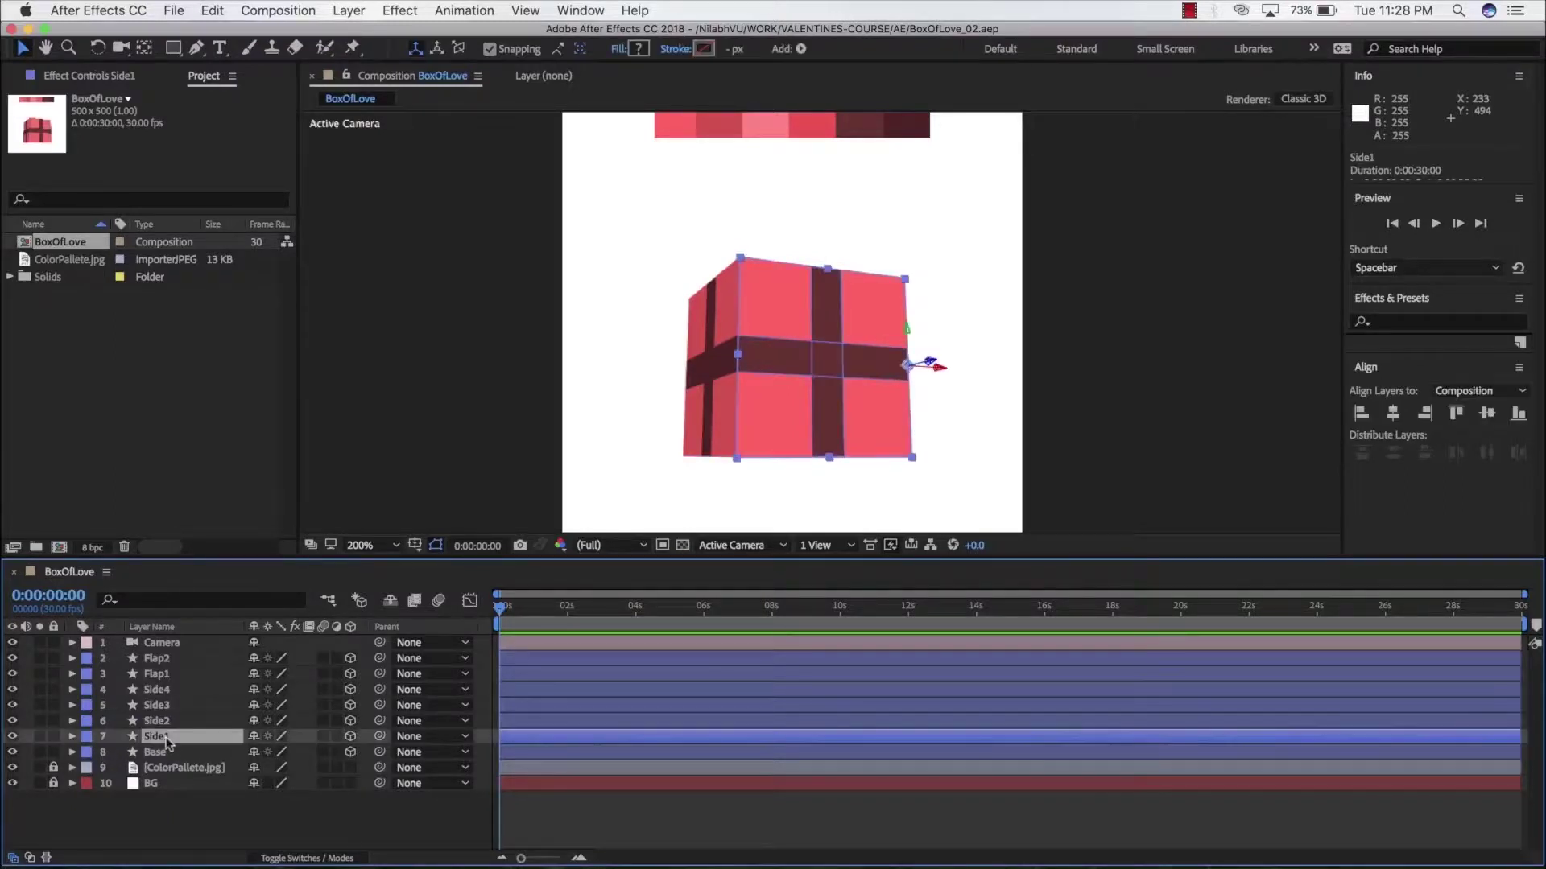
{"action": "left_click", "coordinate": [157, 690], "text": "shift"}
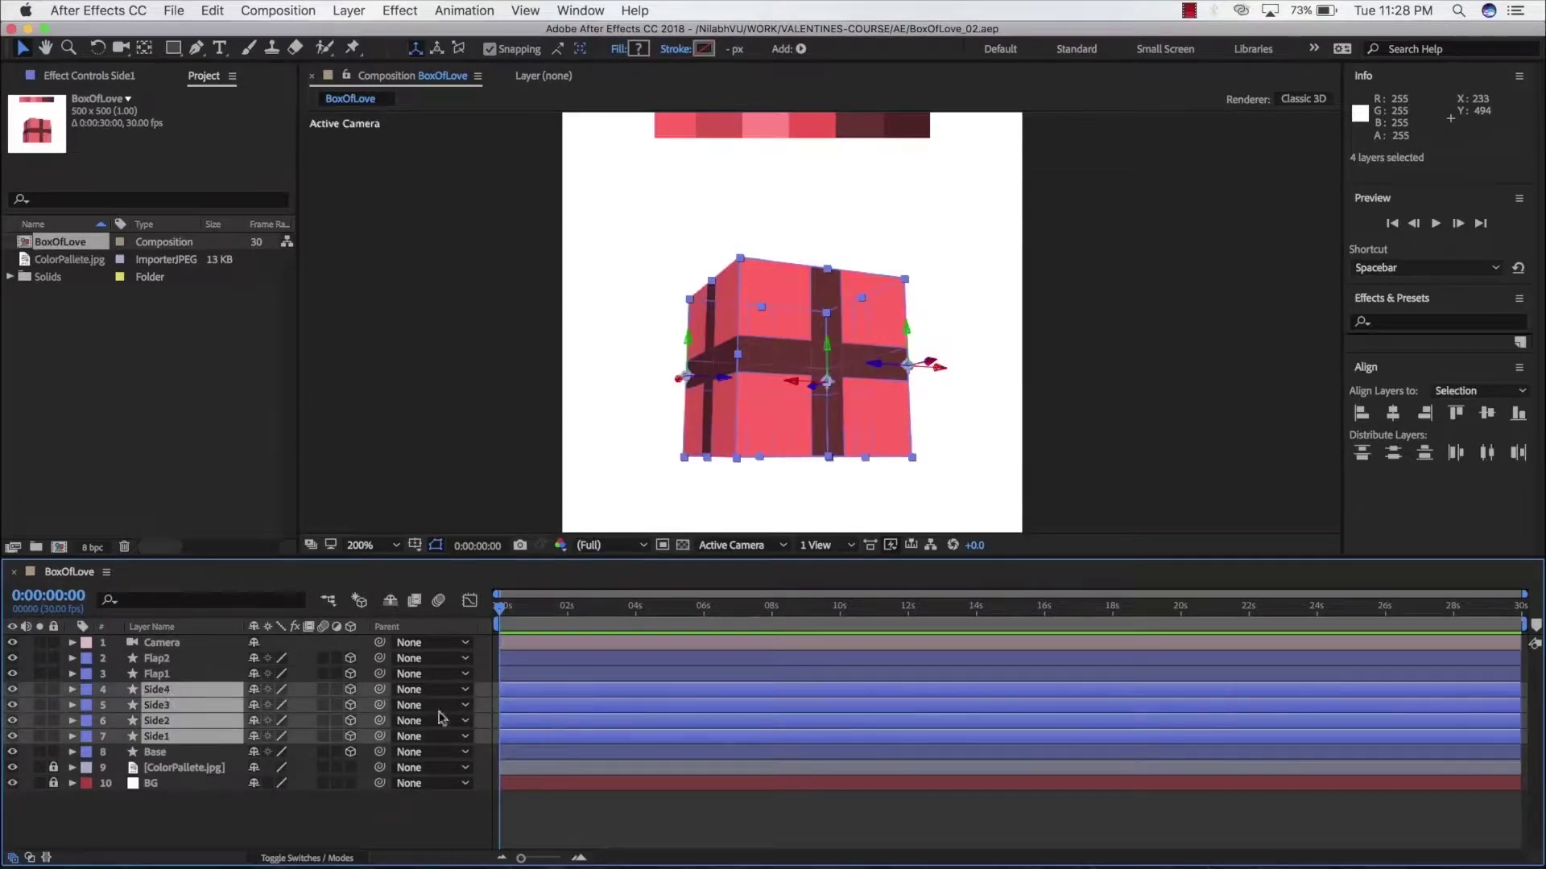
{"action": "left_click", "coordinate": [168, 676]}
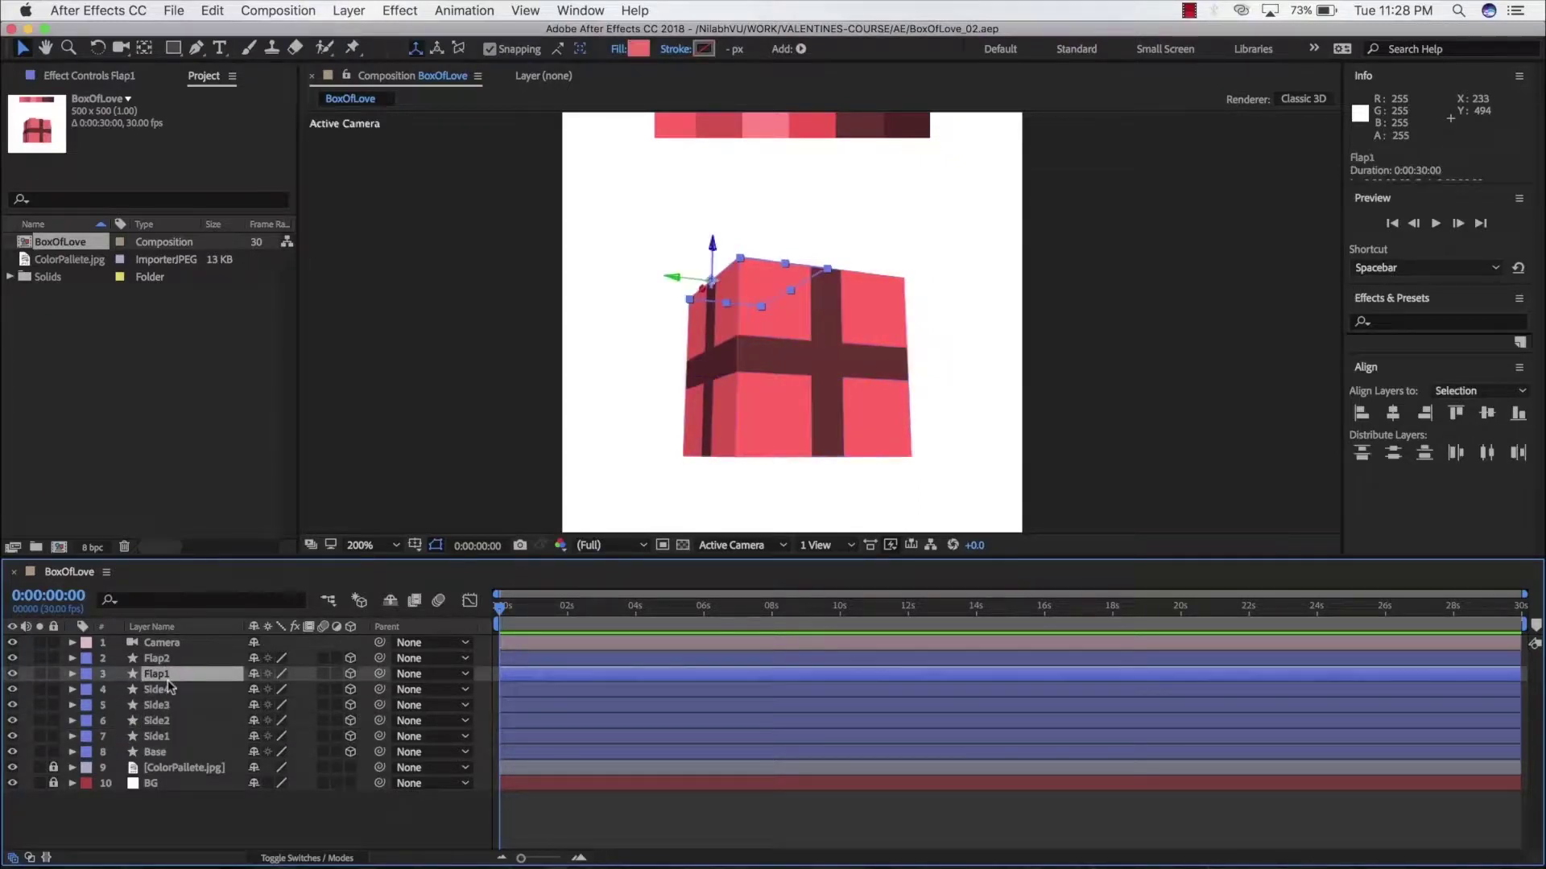
{"action": "left_click", "coordinate": [167, 662], "text": "shift"}
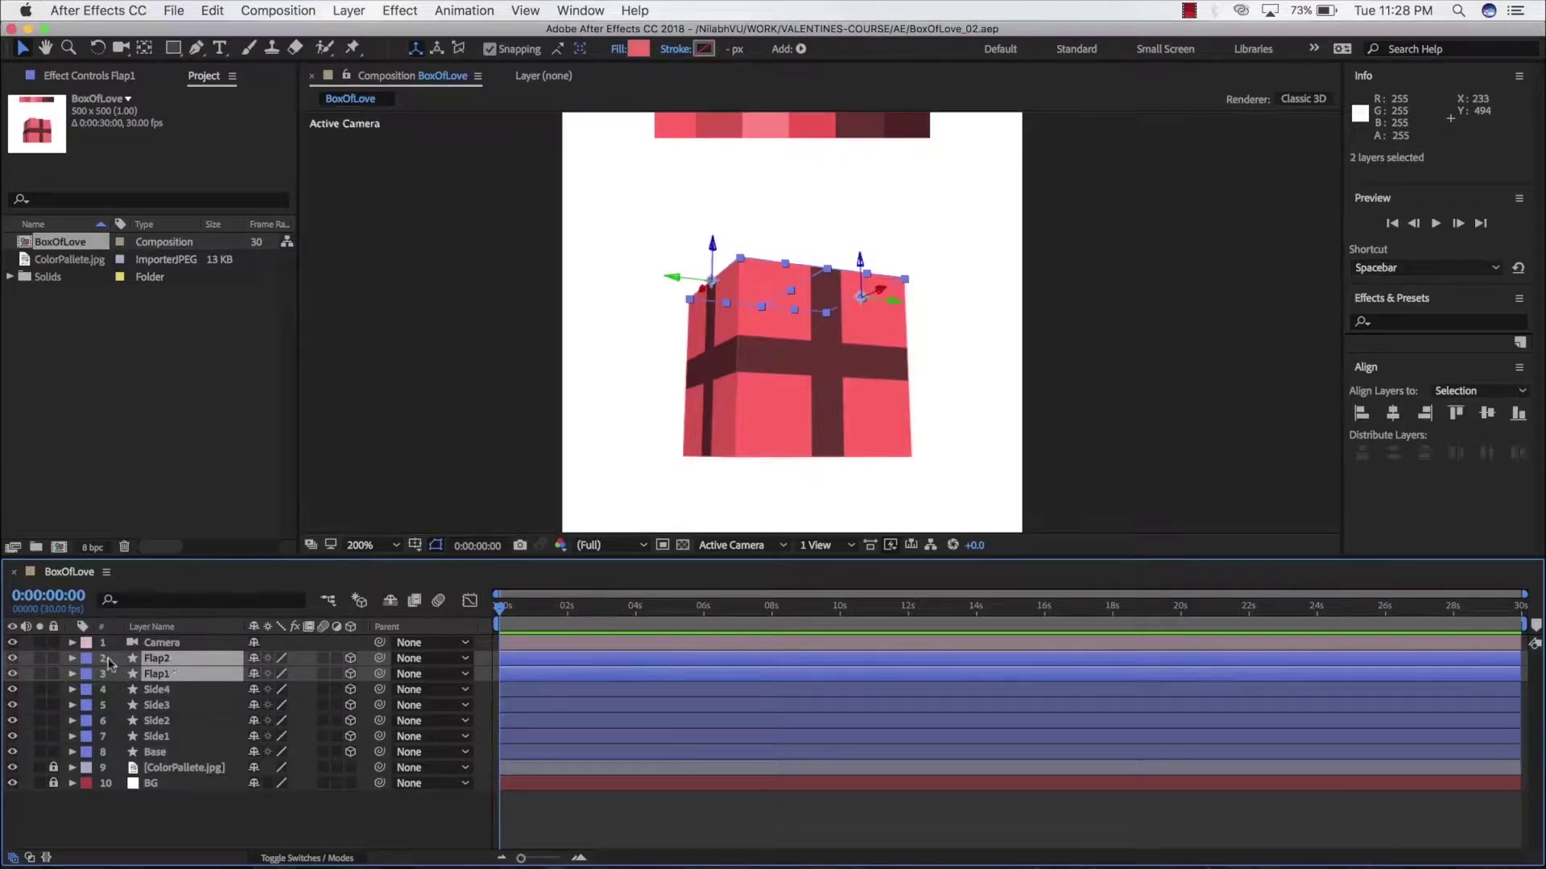
{"action": "left_click", "coordinate": [87, 659]}
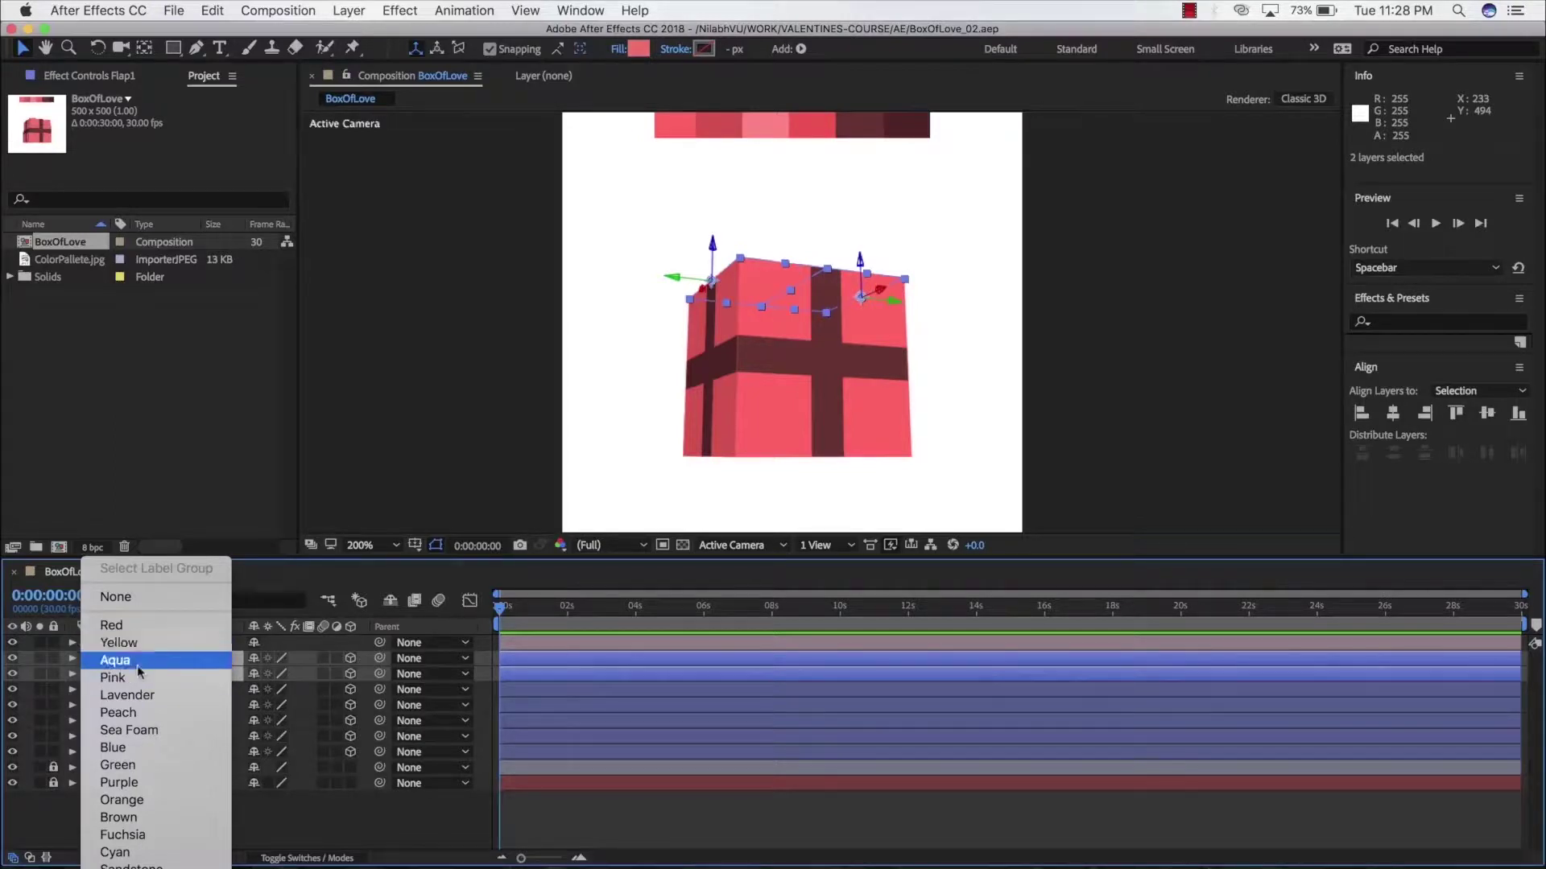
{"action": "left_click", "coordinate": [129, 698]}
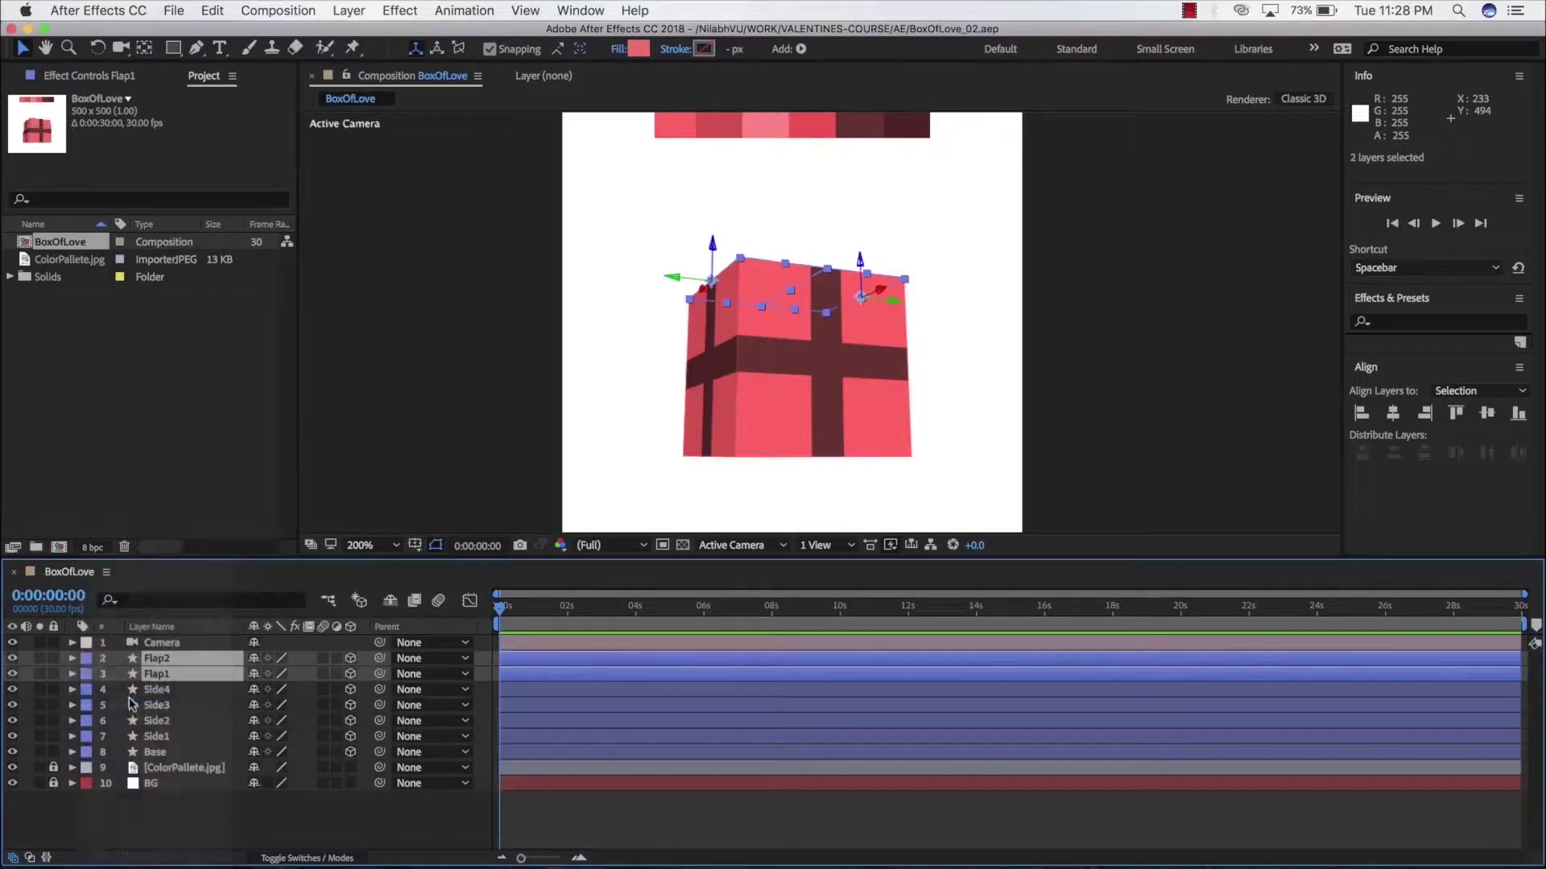
{"action": "left_click", "coordinate": [89, 676]}
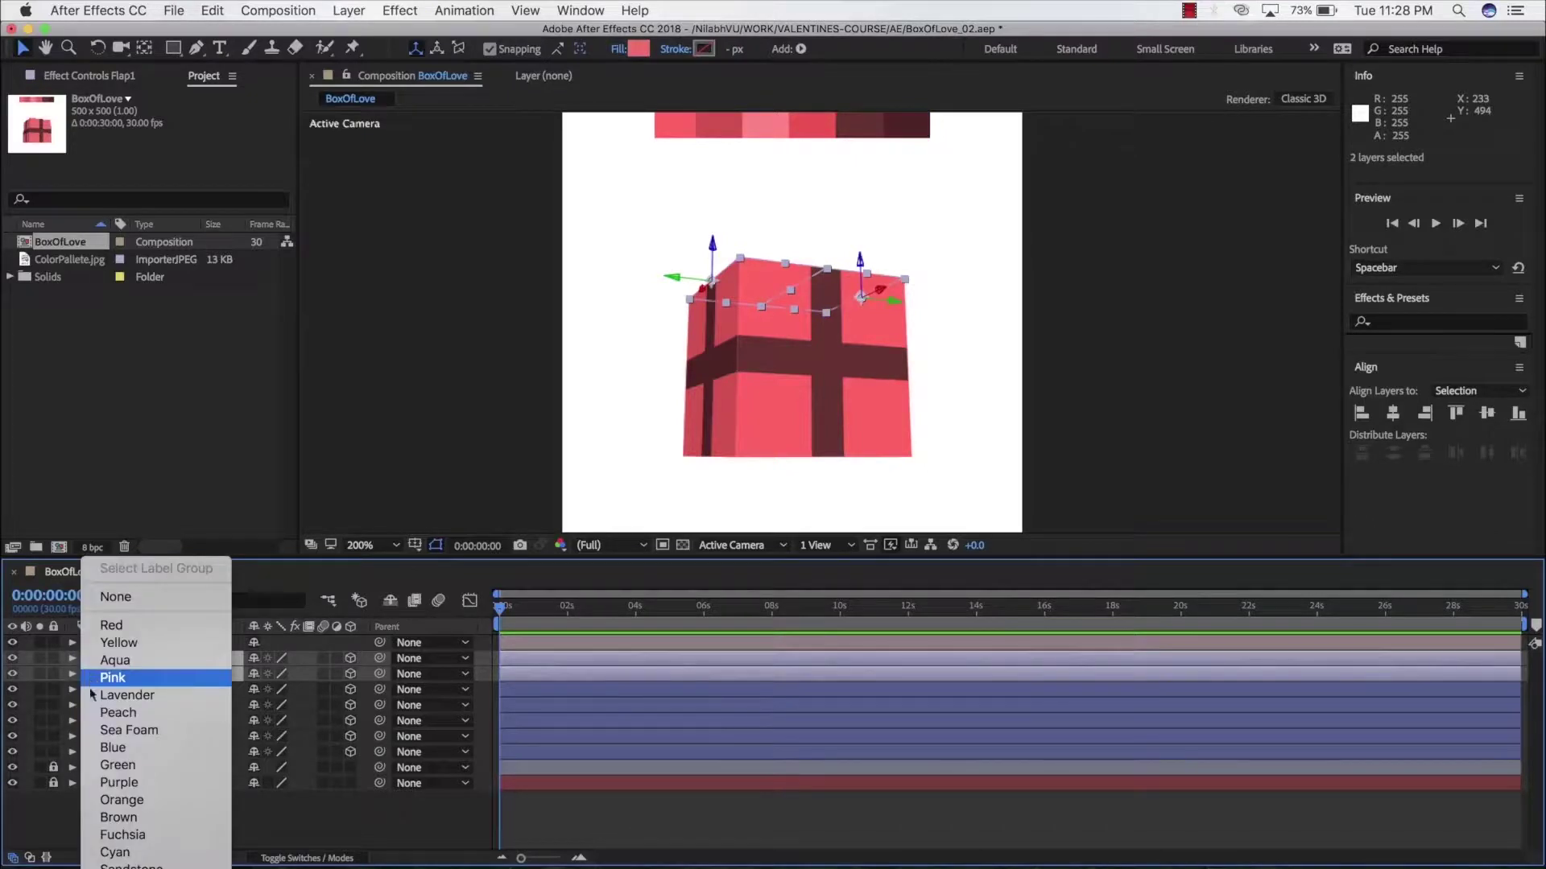
{"action": "left_click", "coordinate": [125, 769]}
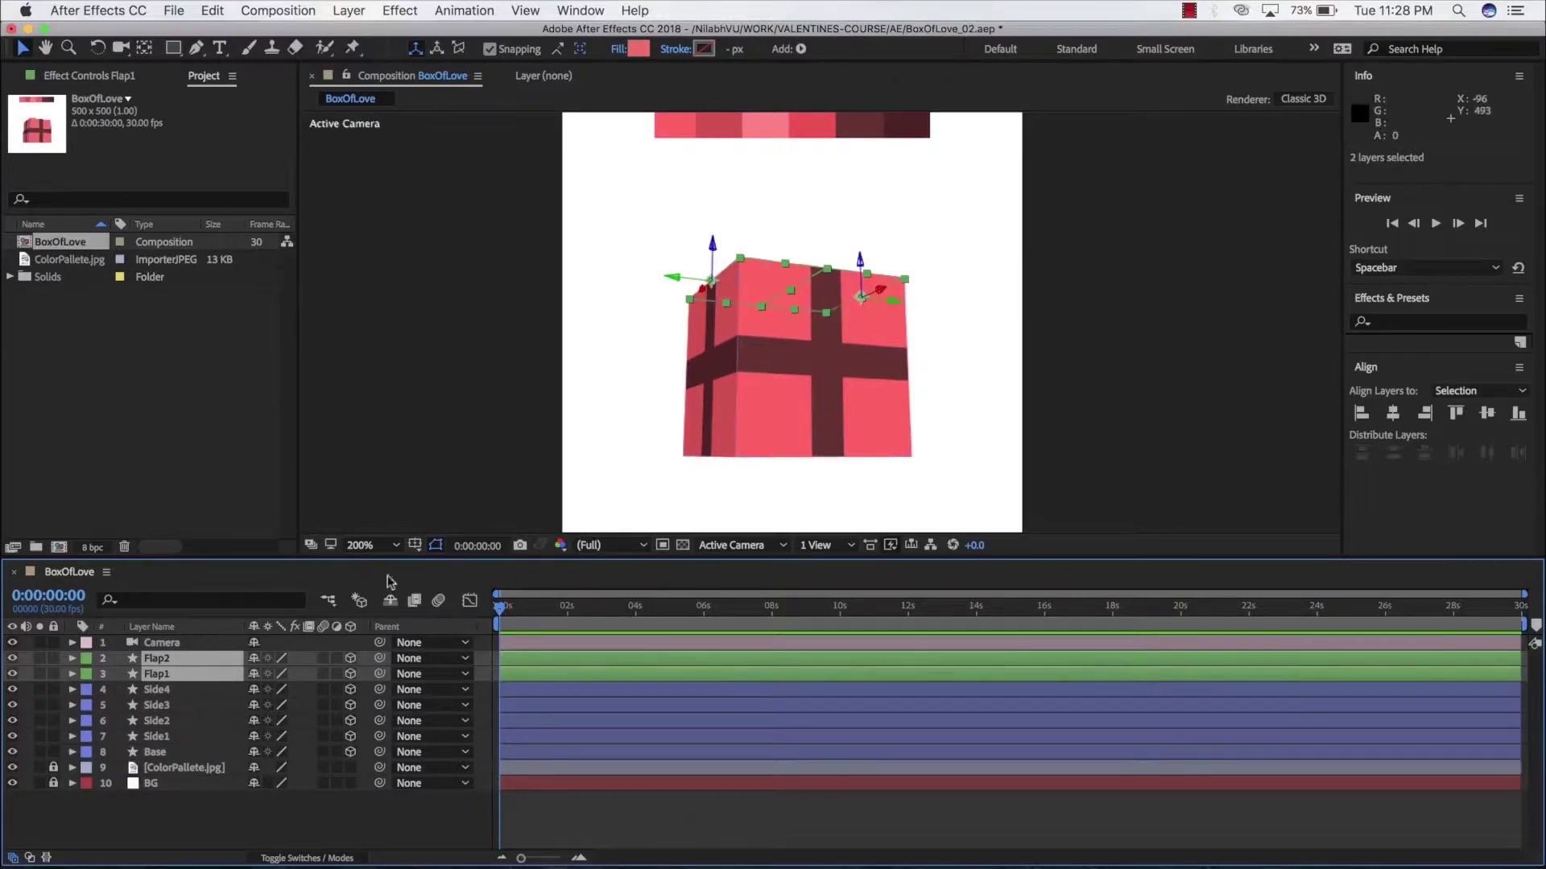
Give the Base layer a Purple label, then deselect all layers.
{"action": "left_click", "coordinate": [156, 753]}
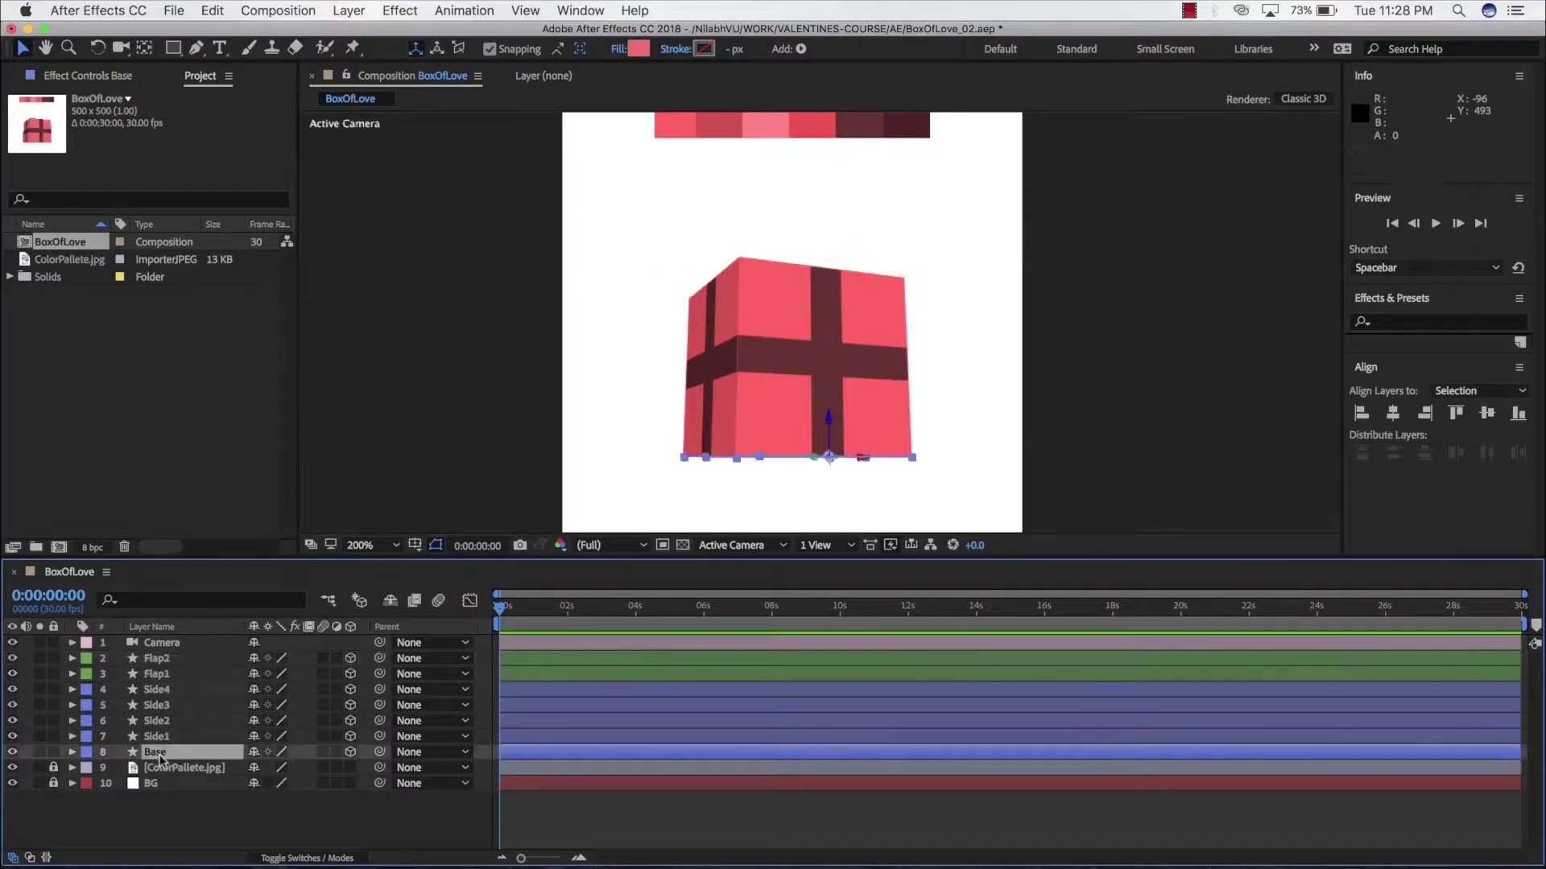
{"action": "left_click", "coordinate": [86, 753]}
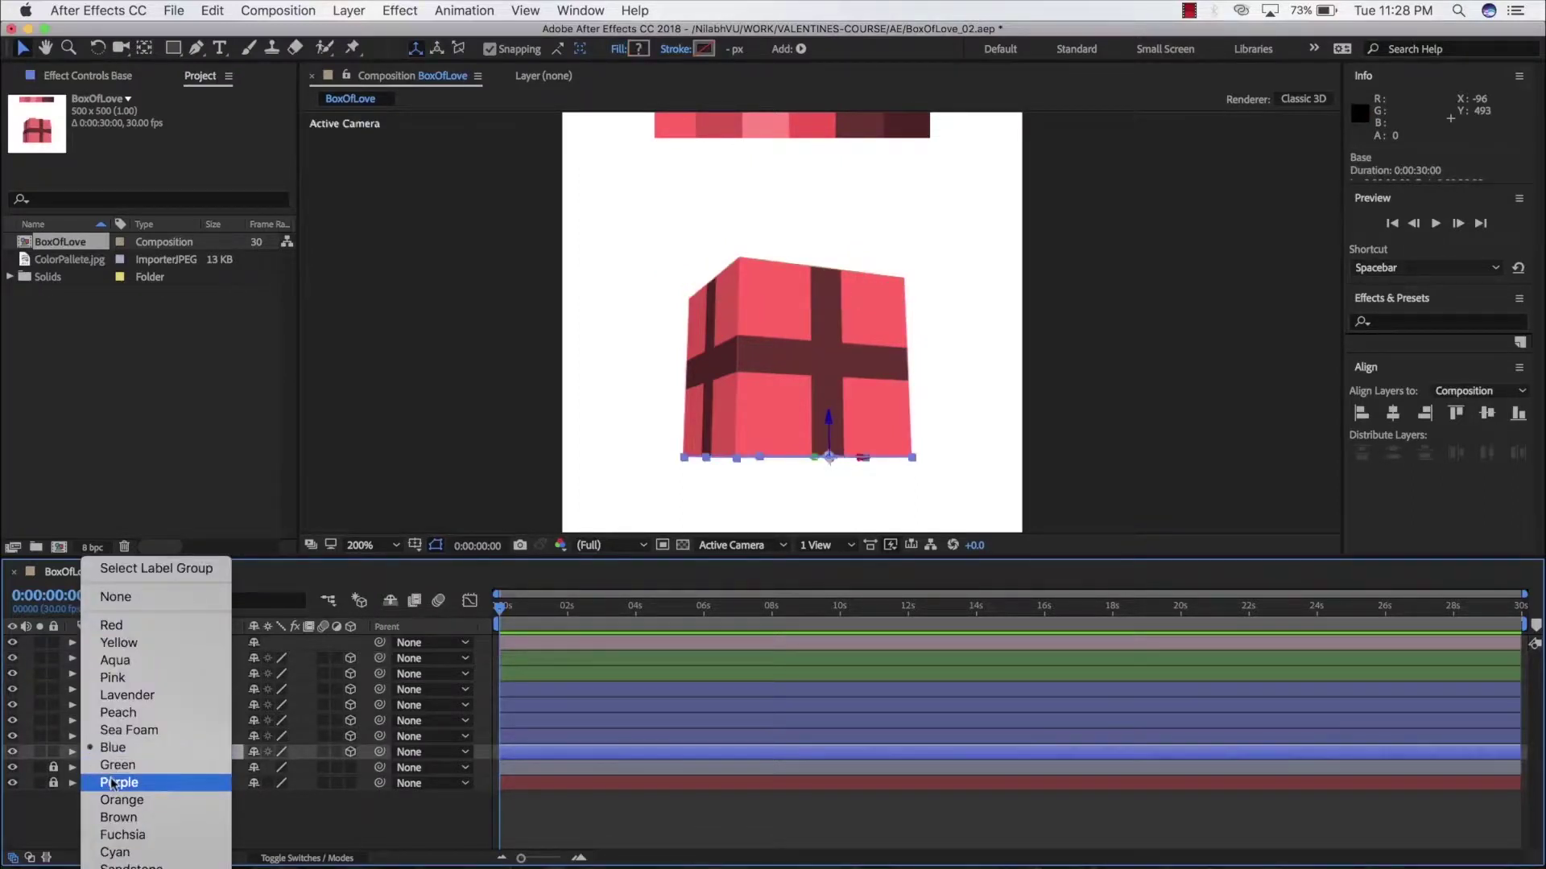
{"action": "left_click", "coordinate": [114, 782]}
{"action": "left_click", "coordinate": [608, 811]}
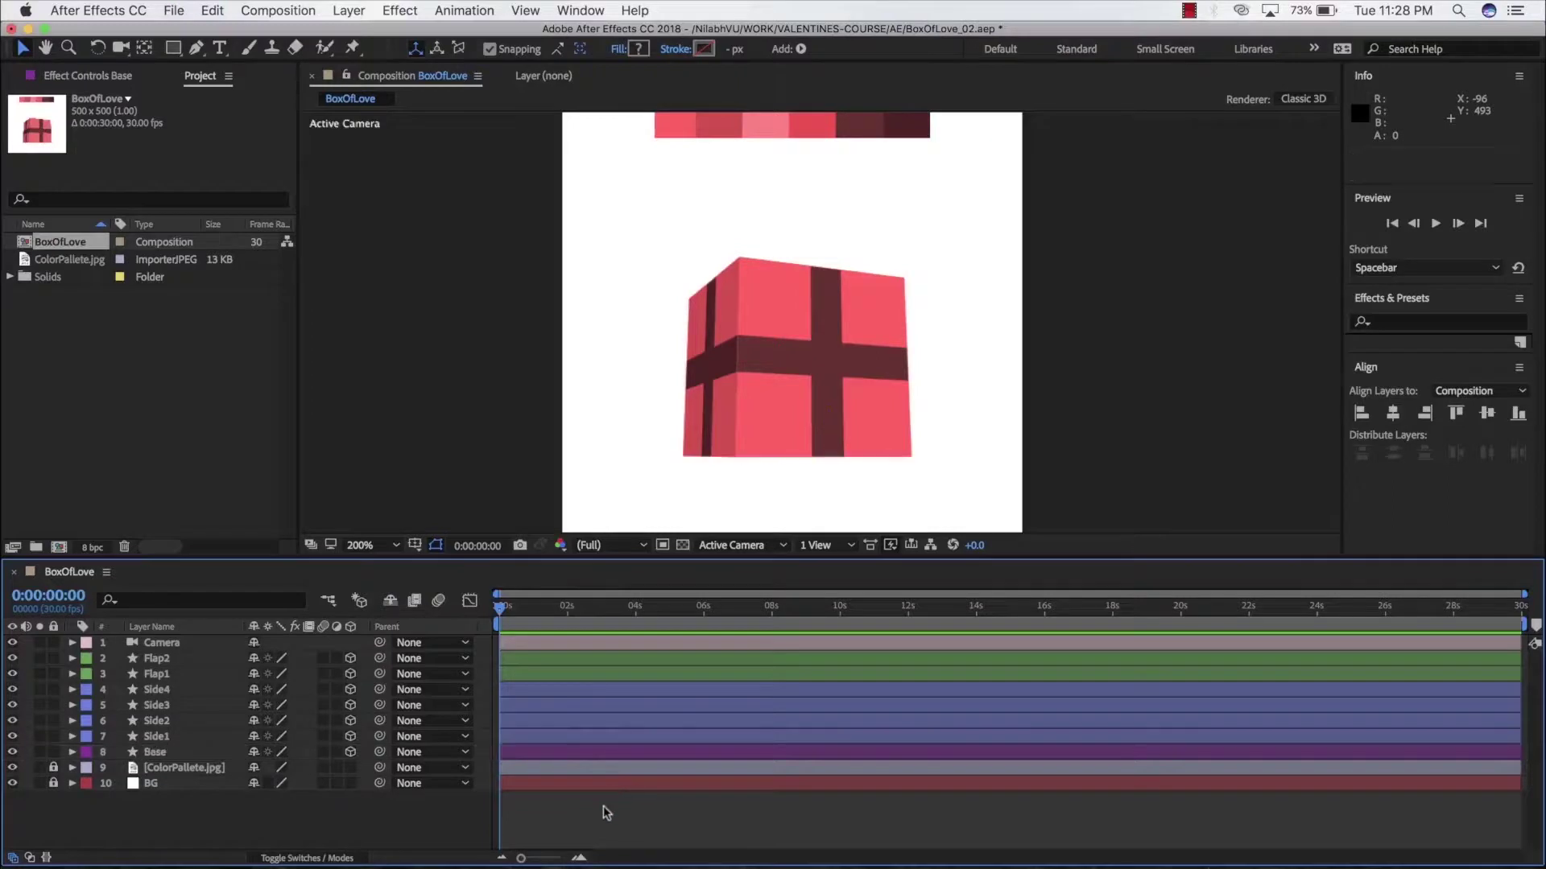
{"action": "left_click", "coordinate": [575, 735]}
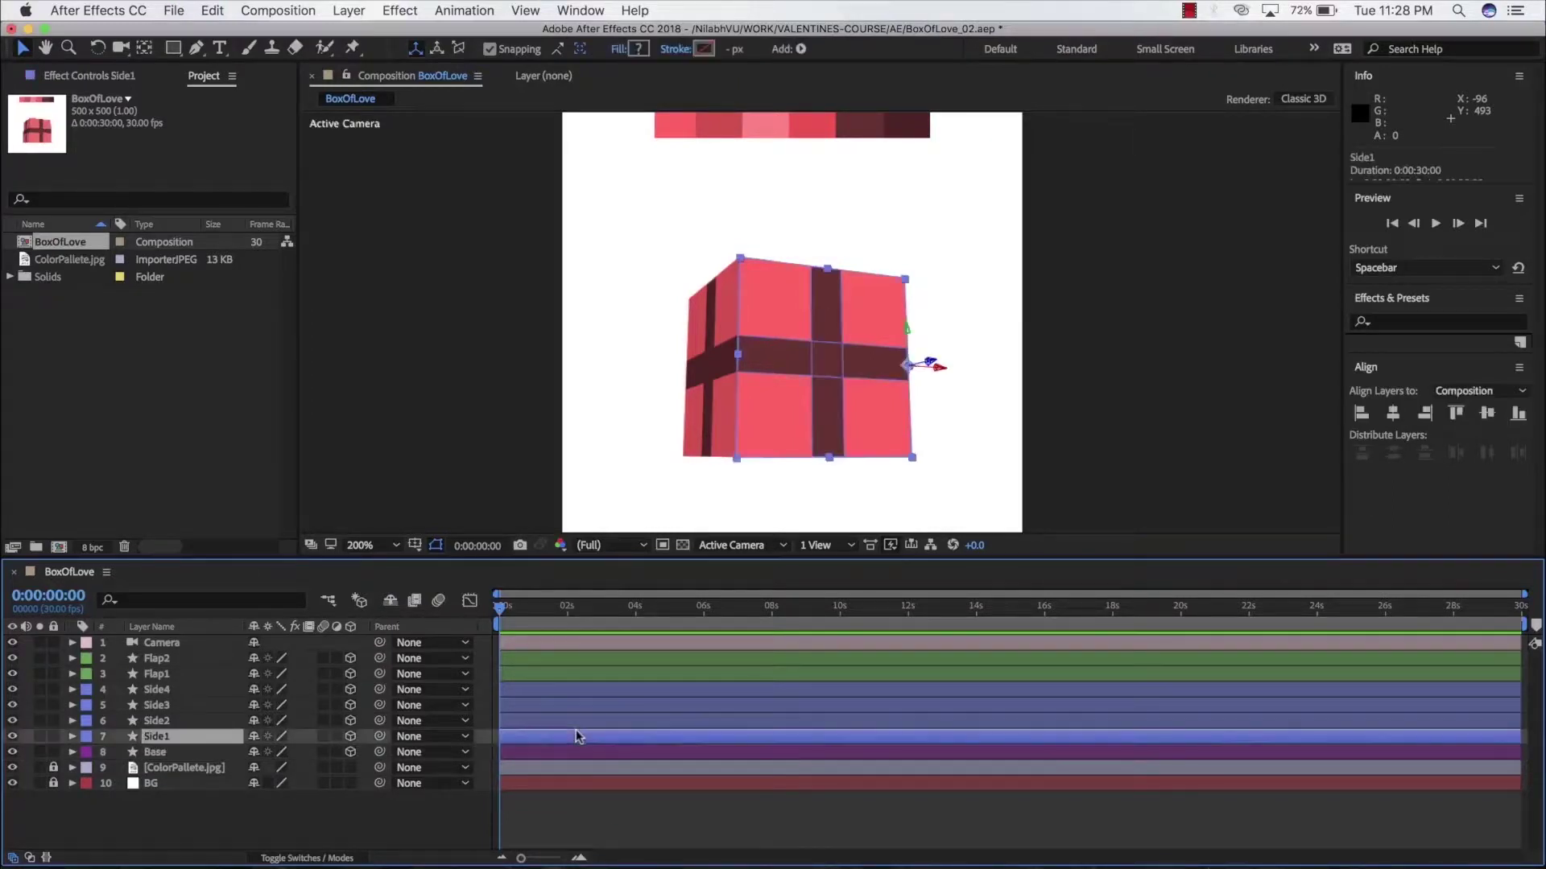
{"action": "left_click", "coordinate": [629, 694], "text": "shift"}
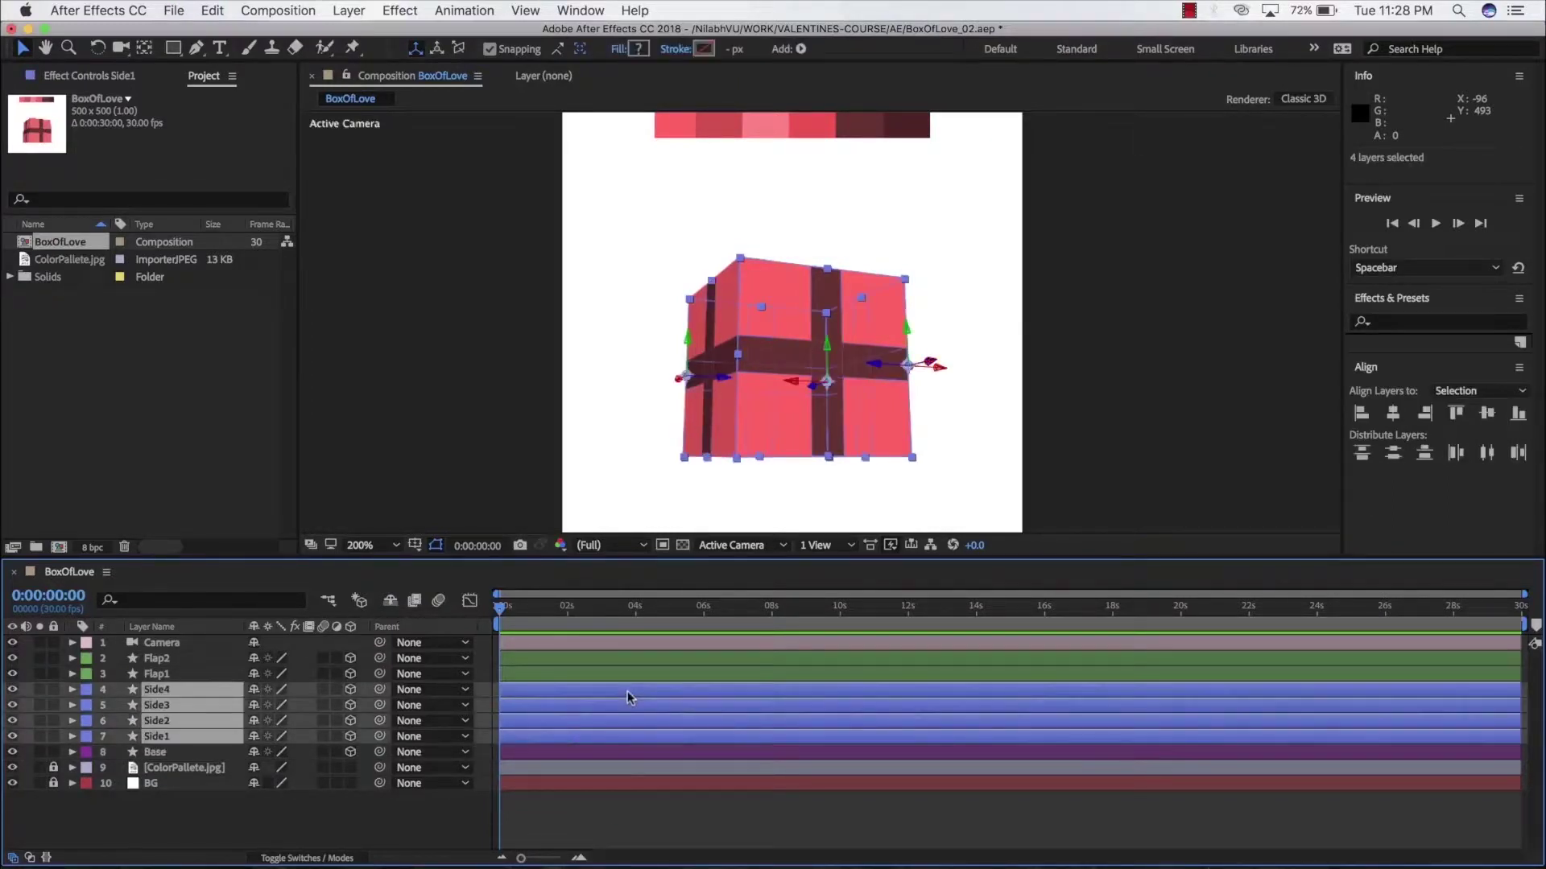
{"action": "left_click", "coordinate": [230, 680]}
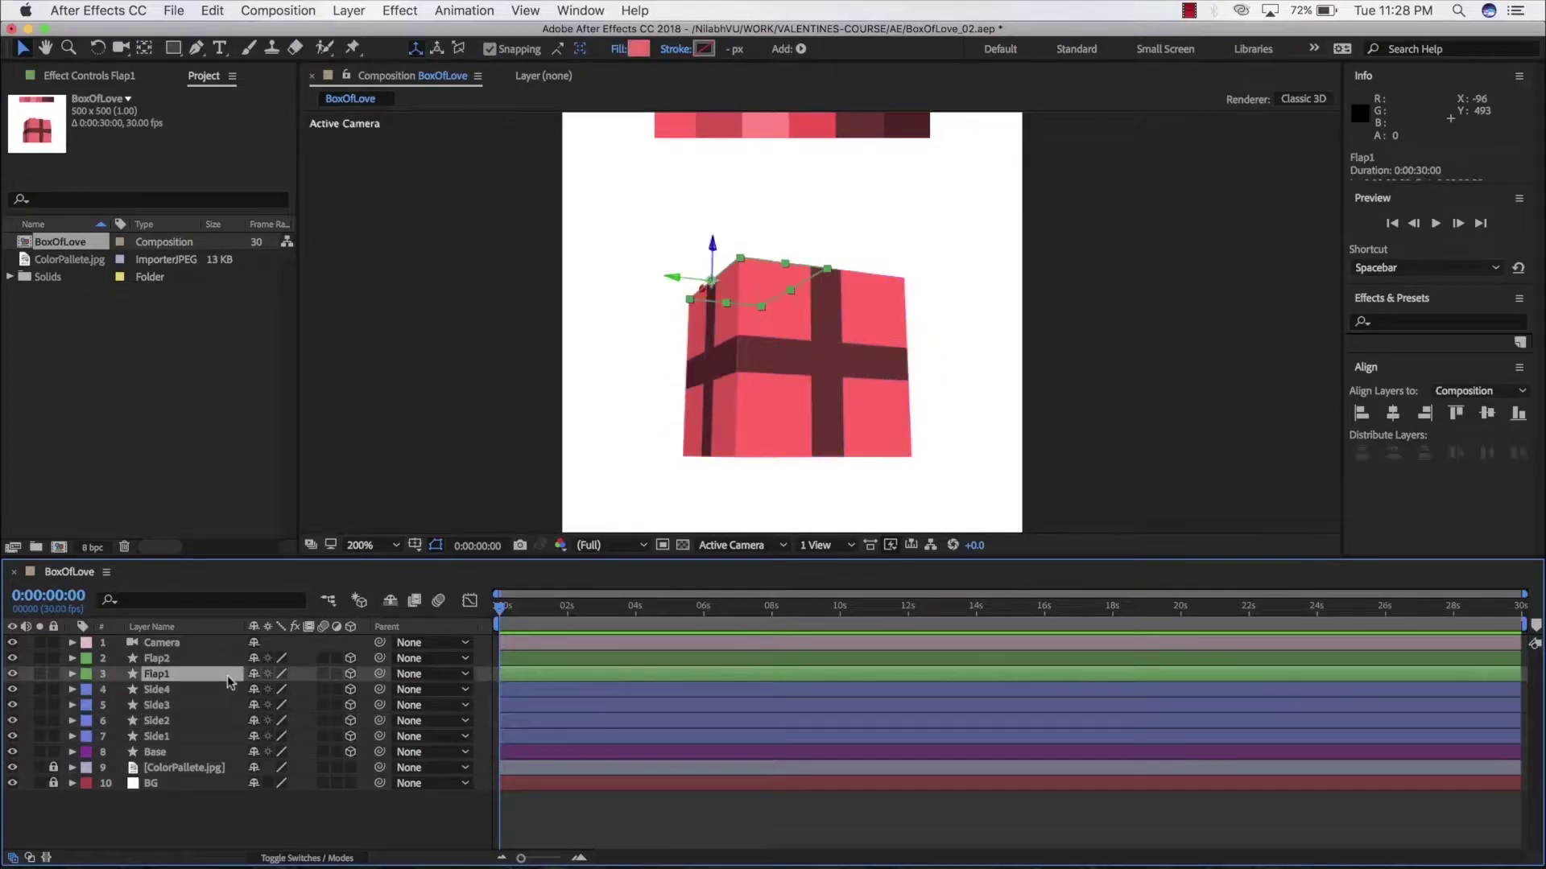
{"action": "left_click", "coordinate": [226, 665]}
{"action": "left_click", "coordinate": [197, 754]}
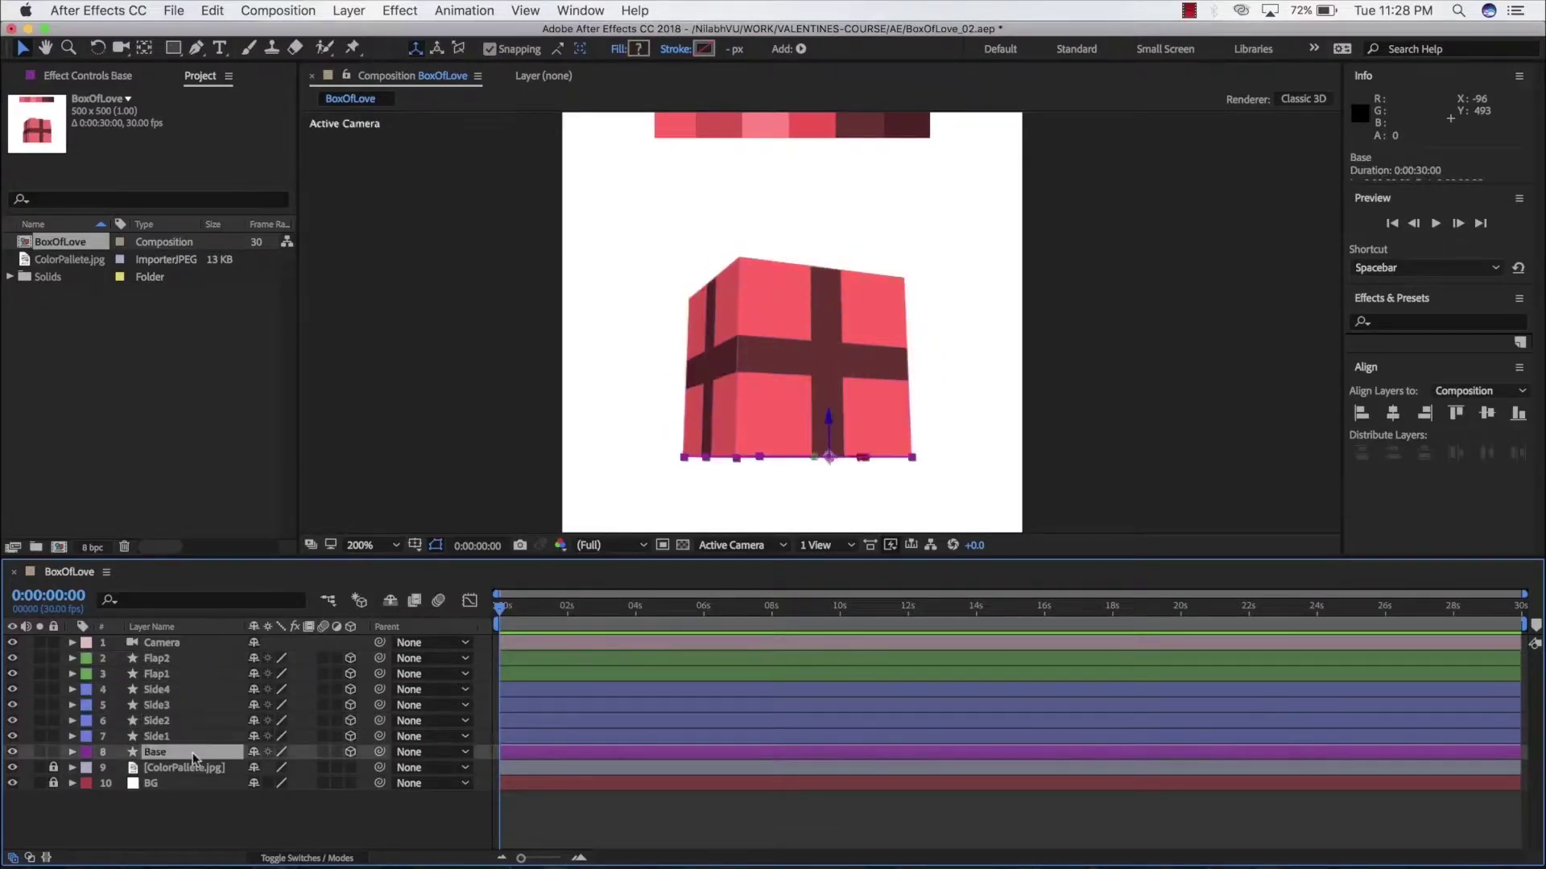
{"action": "left_click", "coordinate": [556, 814]}
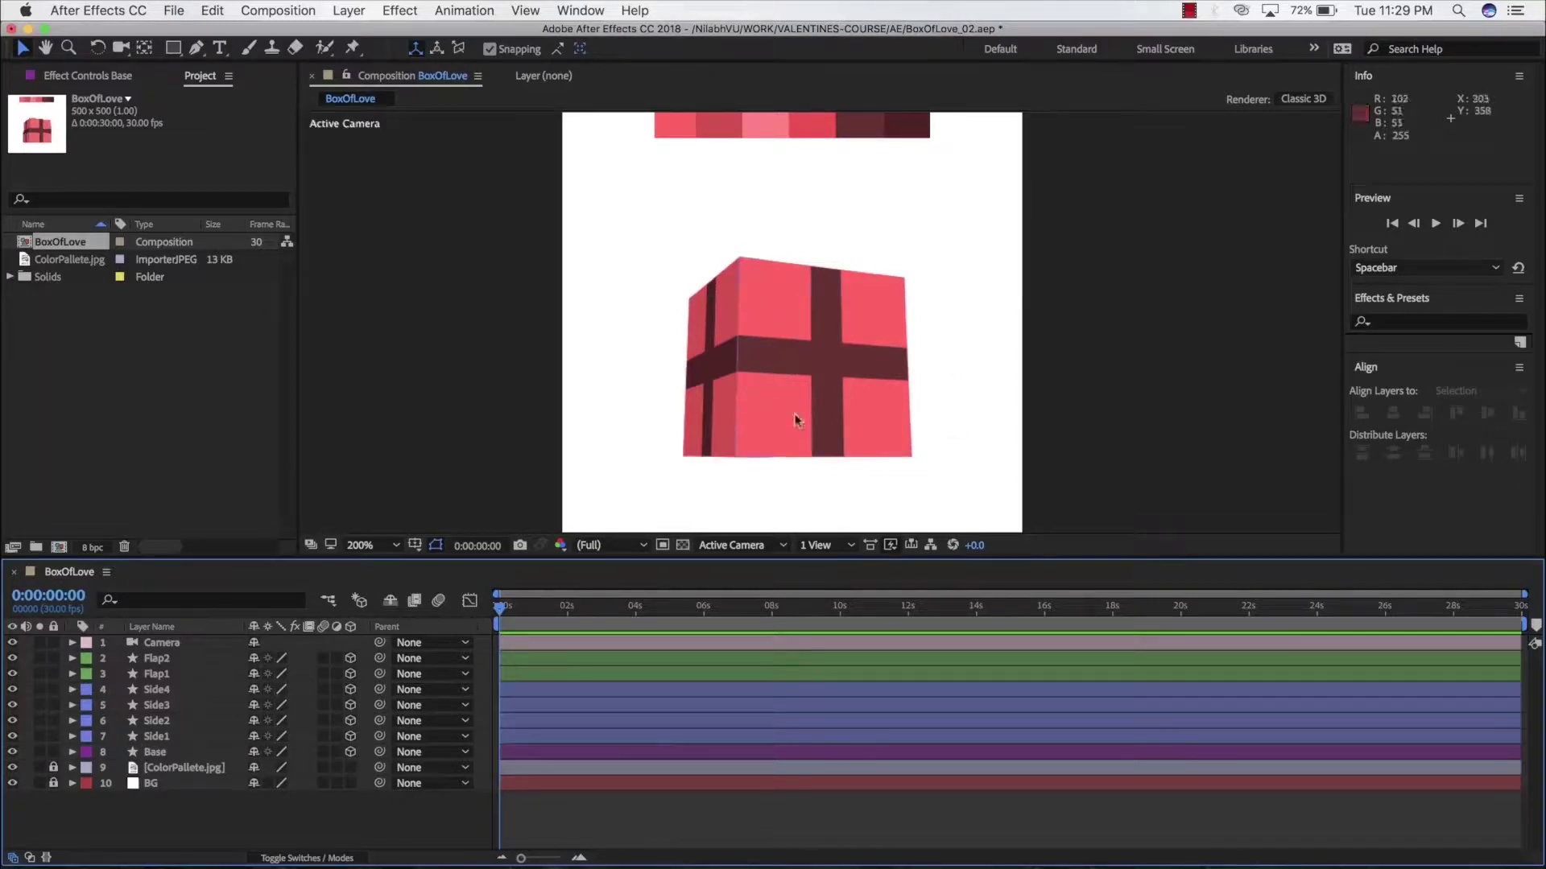
{"action": "left_click", "coordinate": [201, 644]}
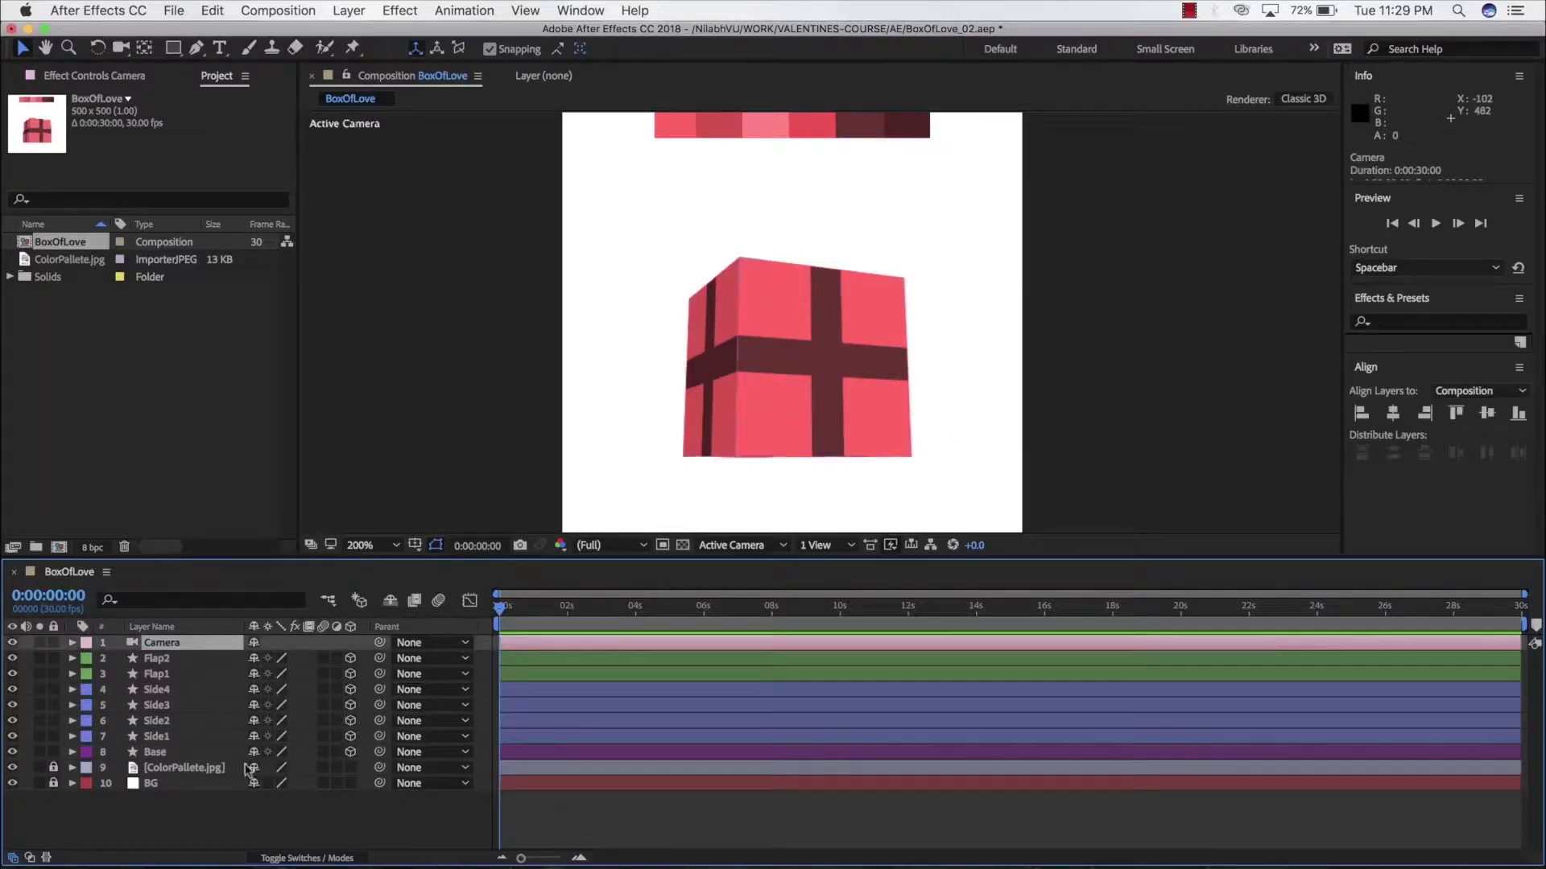
{"action": "left_click", "coordinate": [251, 813]}
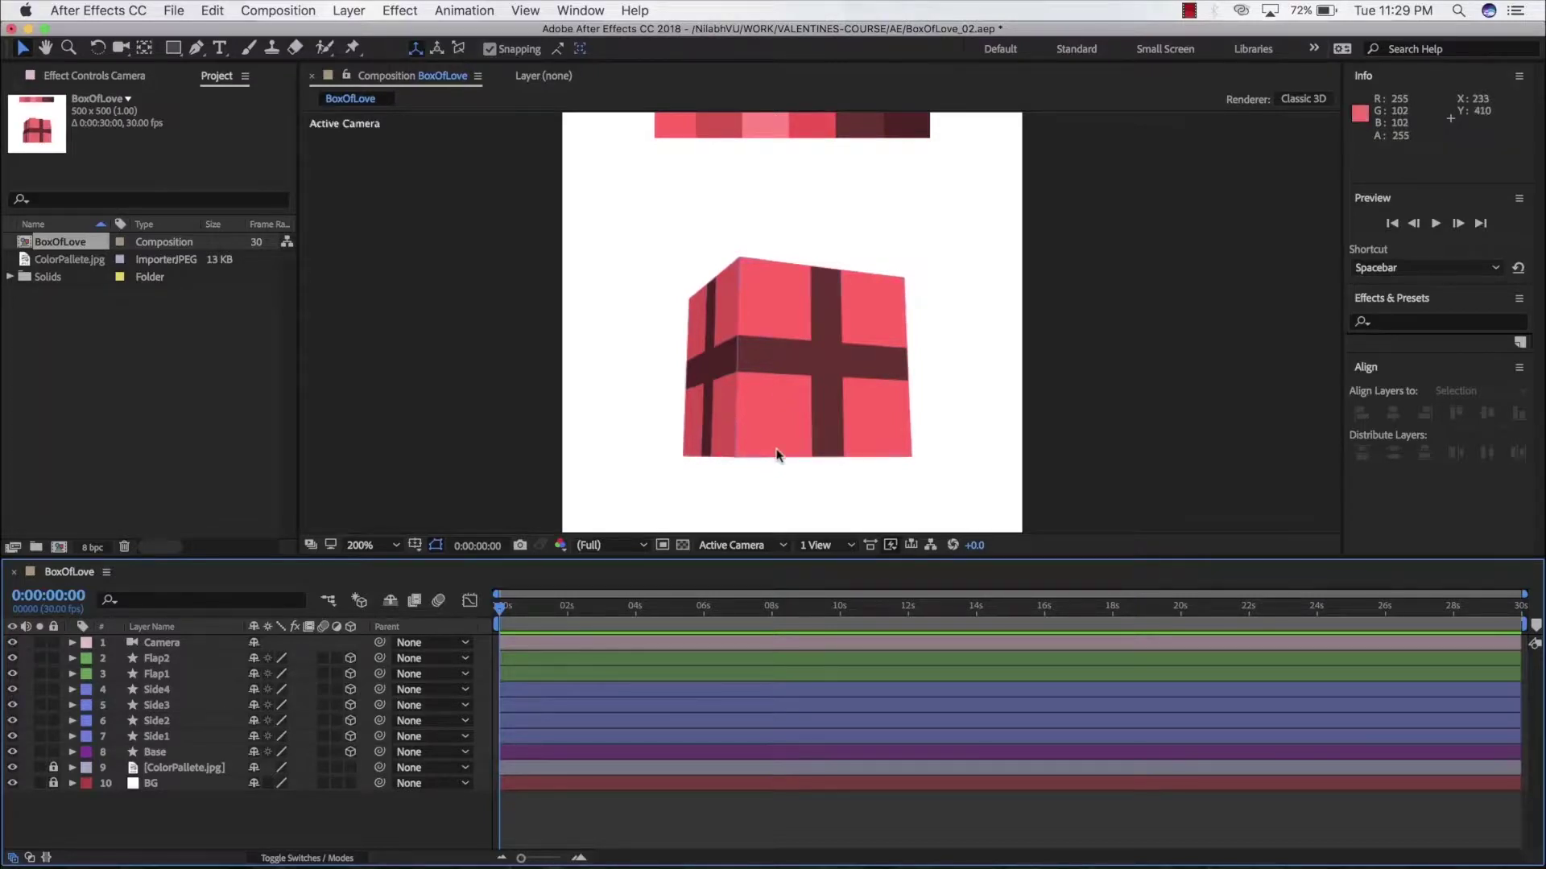
{"action": "left_click", "coordinate": [203, 736]}
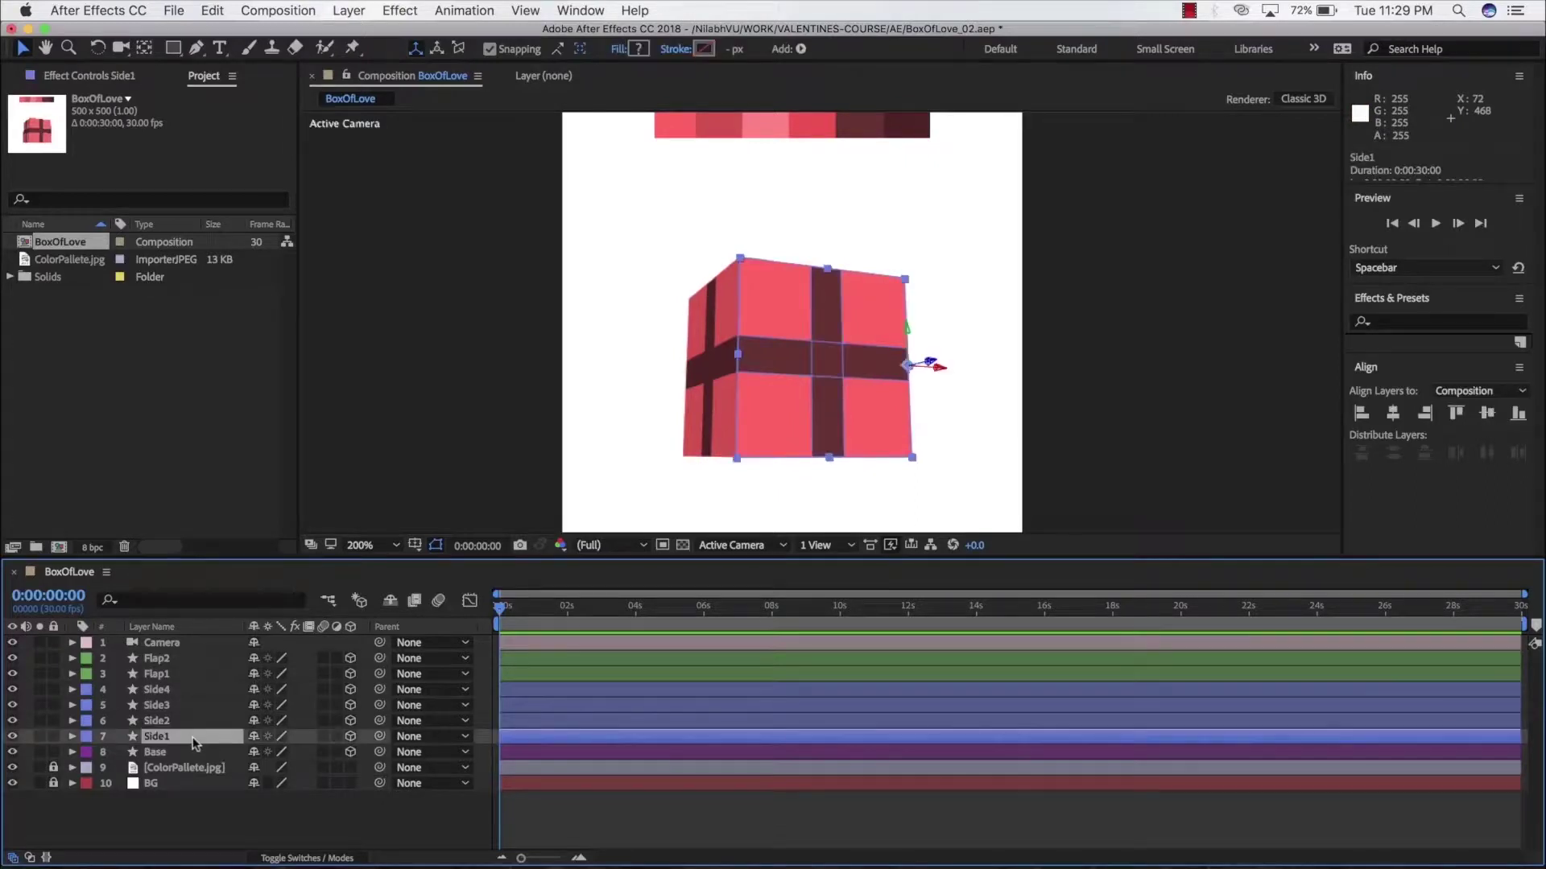
Raise Side1–Side4's Position Z by 279 after undoing an accidental Y shift, then deselect them.
{"action": "left_click", "coordinate": [192, 690], "text": "shift"}
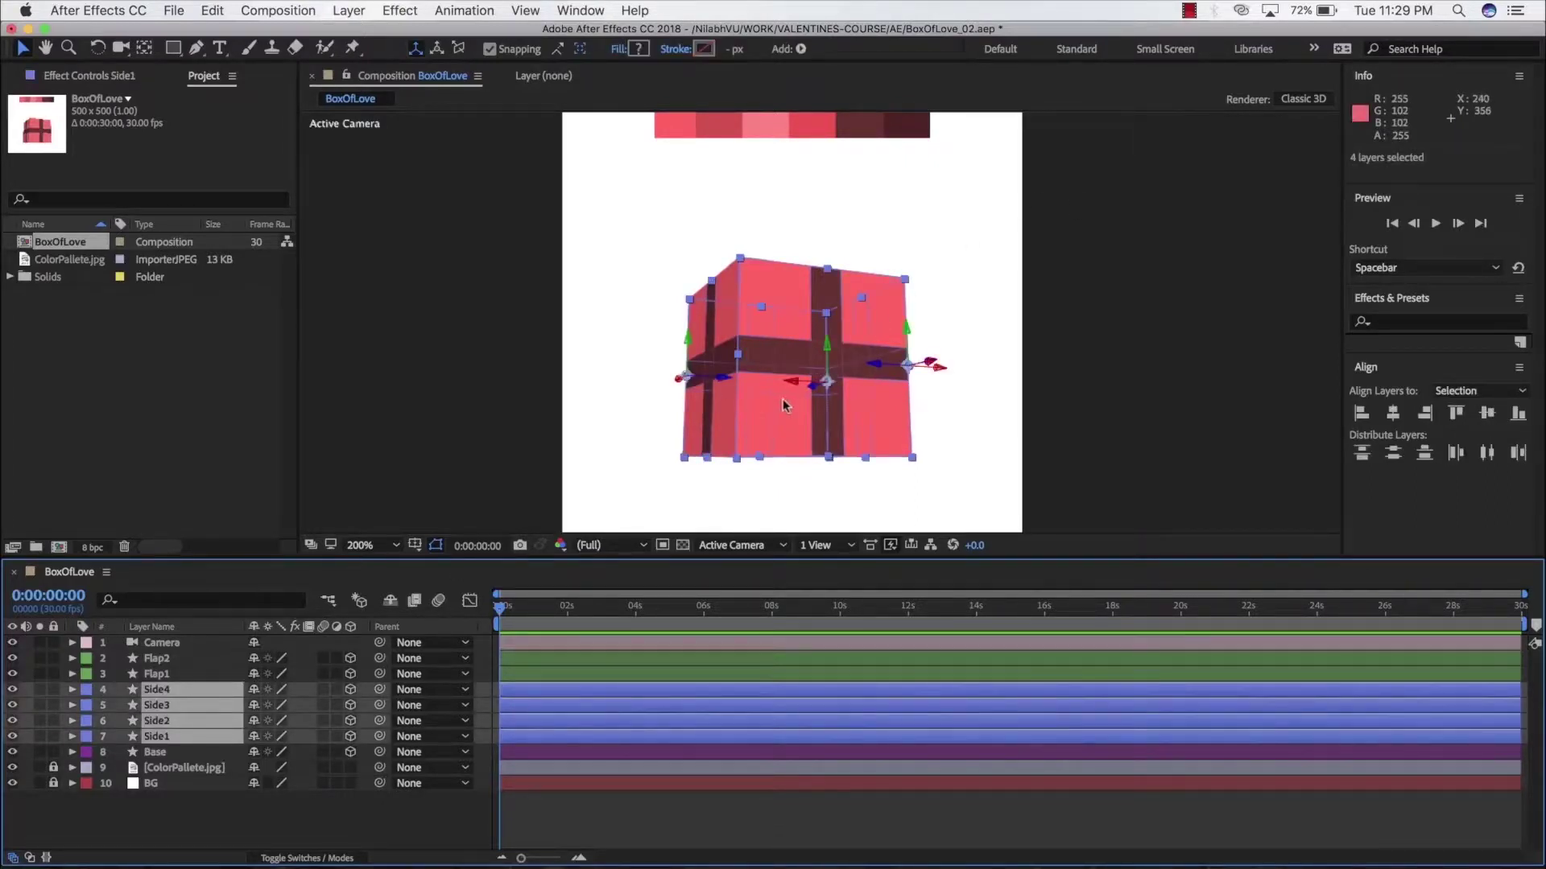
{"action": "key", "text": "p"}
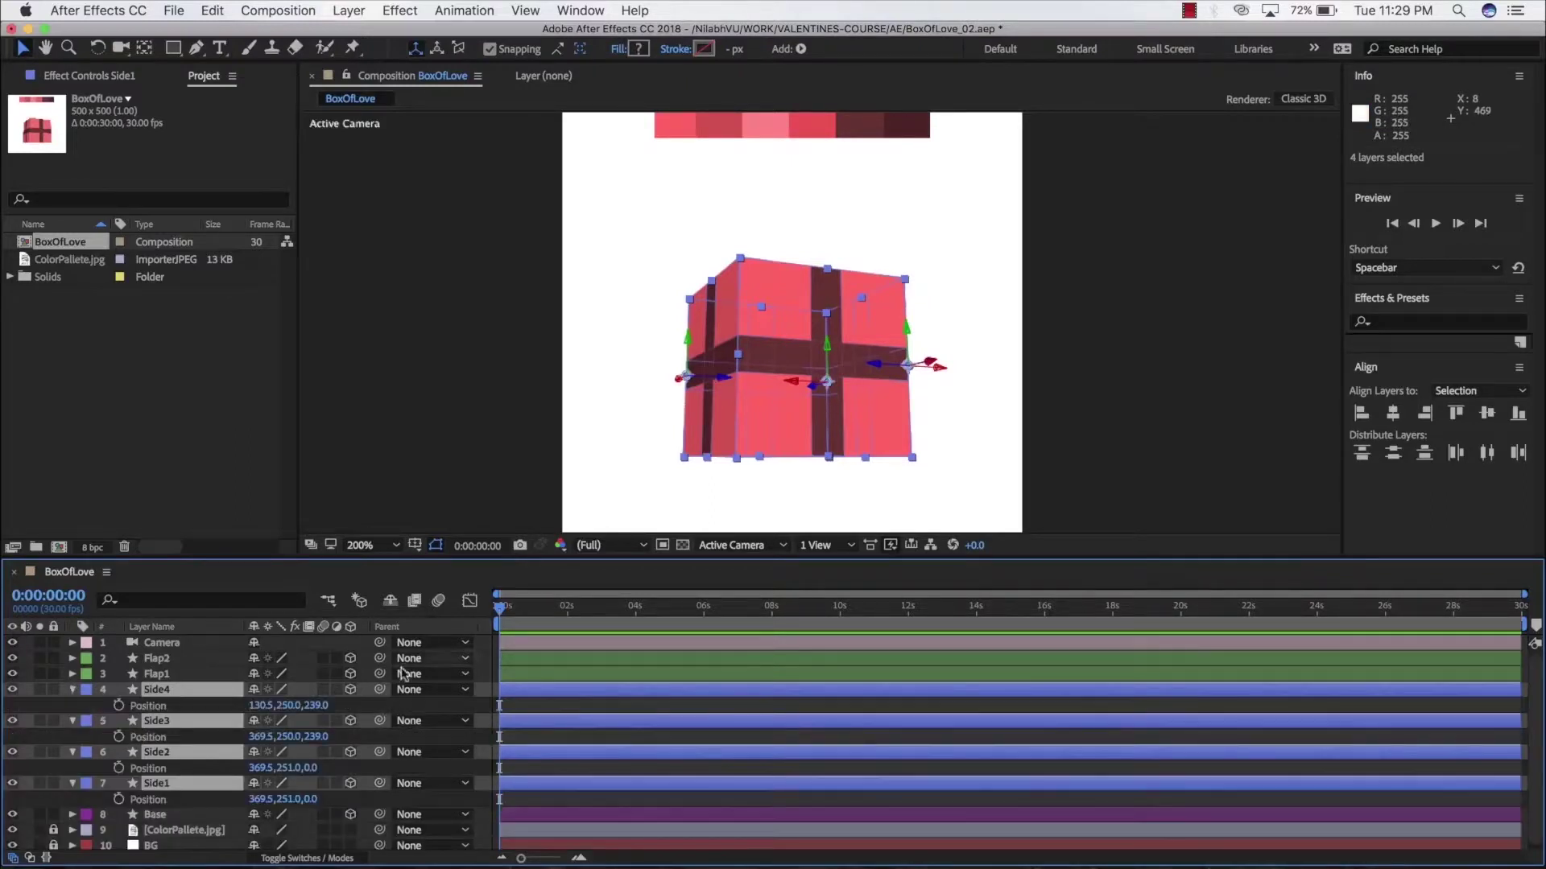
{"action": "left_click_drag", "start_coordinate": [285, 708], "coordinate": [342, 691]}
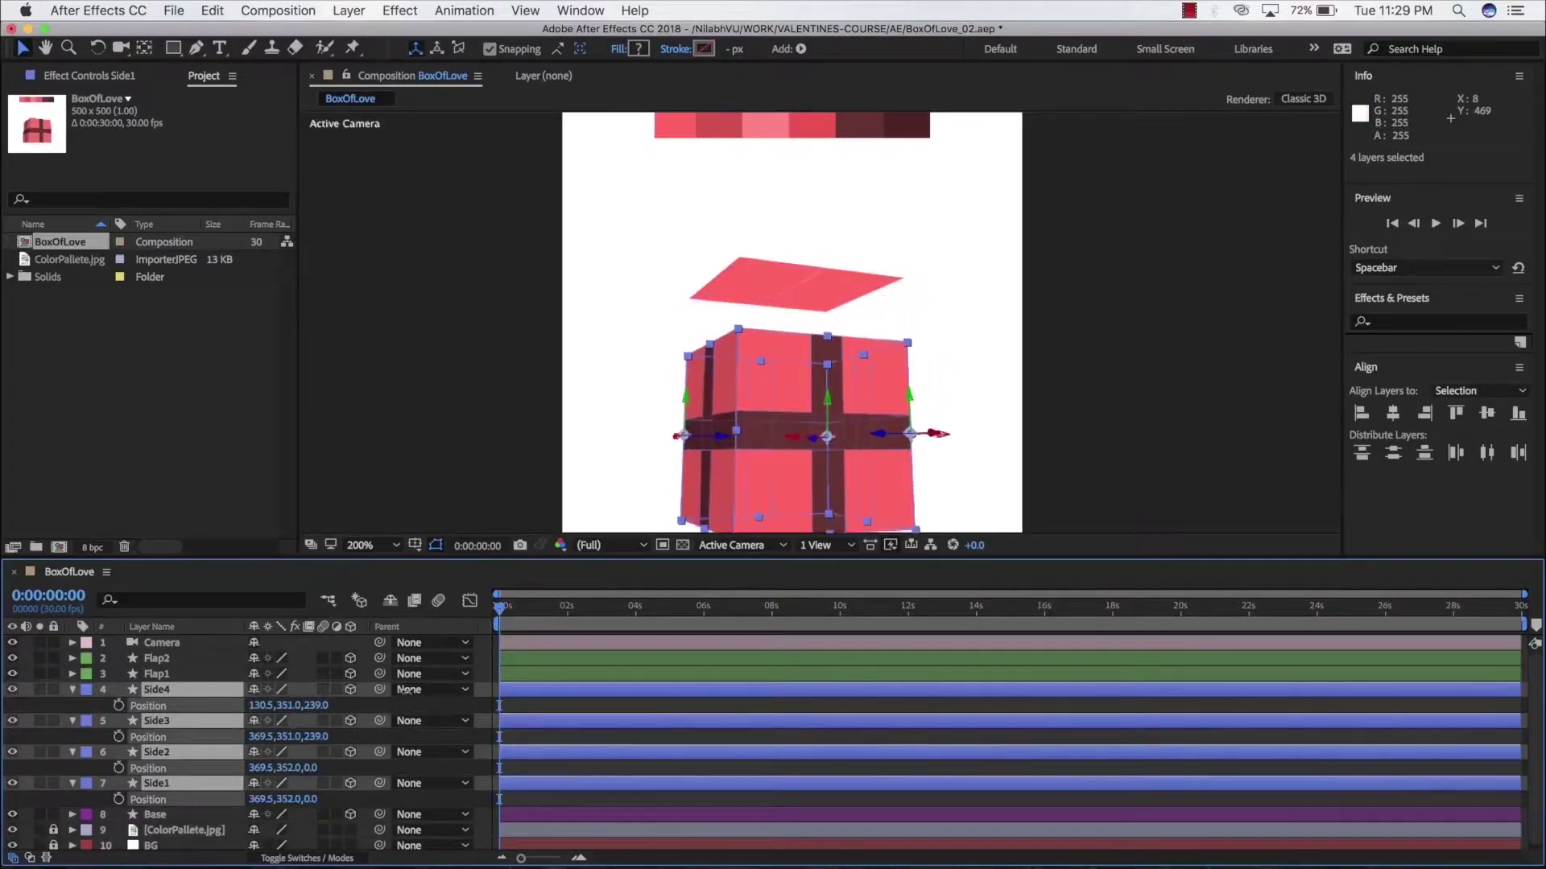
{"action": "key", "text": "ctrl+z"}
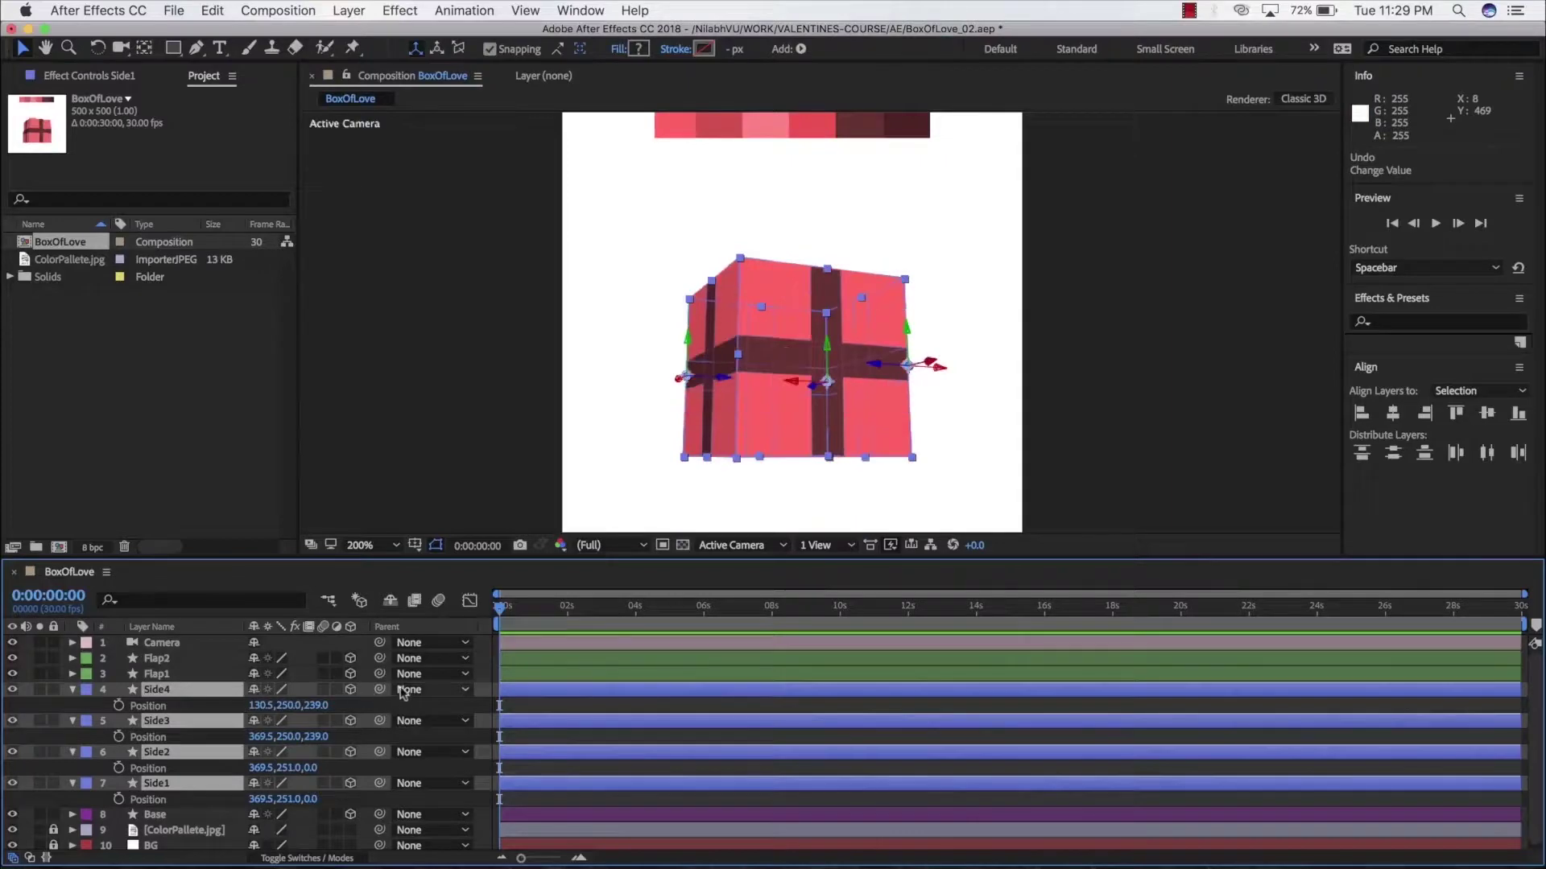
{"action": "mouse_move", "coordinate": [316, 706]}
{"action": "left_mouse_down"}
{"action": "mouse_move", "coordinate": [501, 670]}
{"action": "mouse_move", "coordinate": [292, 714]}
{"action": "mouse_move", "coordinate": [313, 721]}
{"action": "left_mouse_up"}
{"action": "key", "text": "p"}
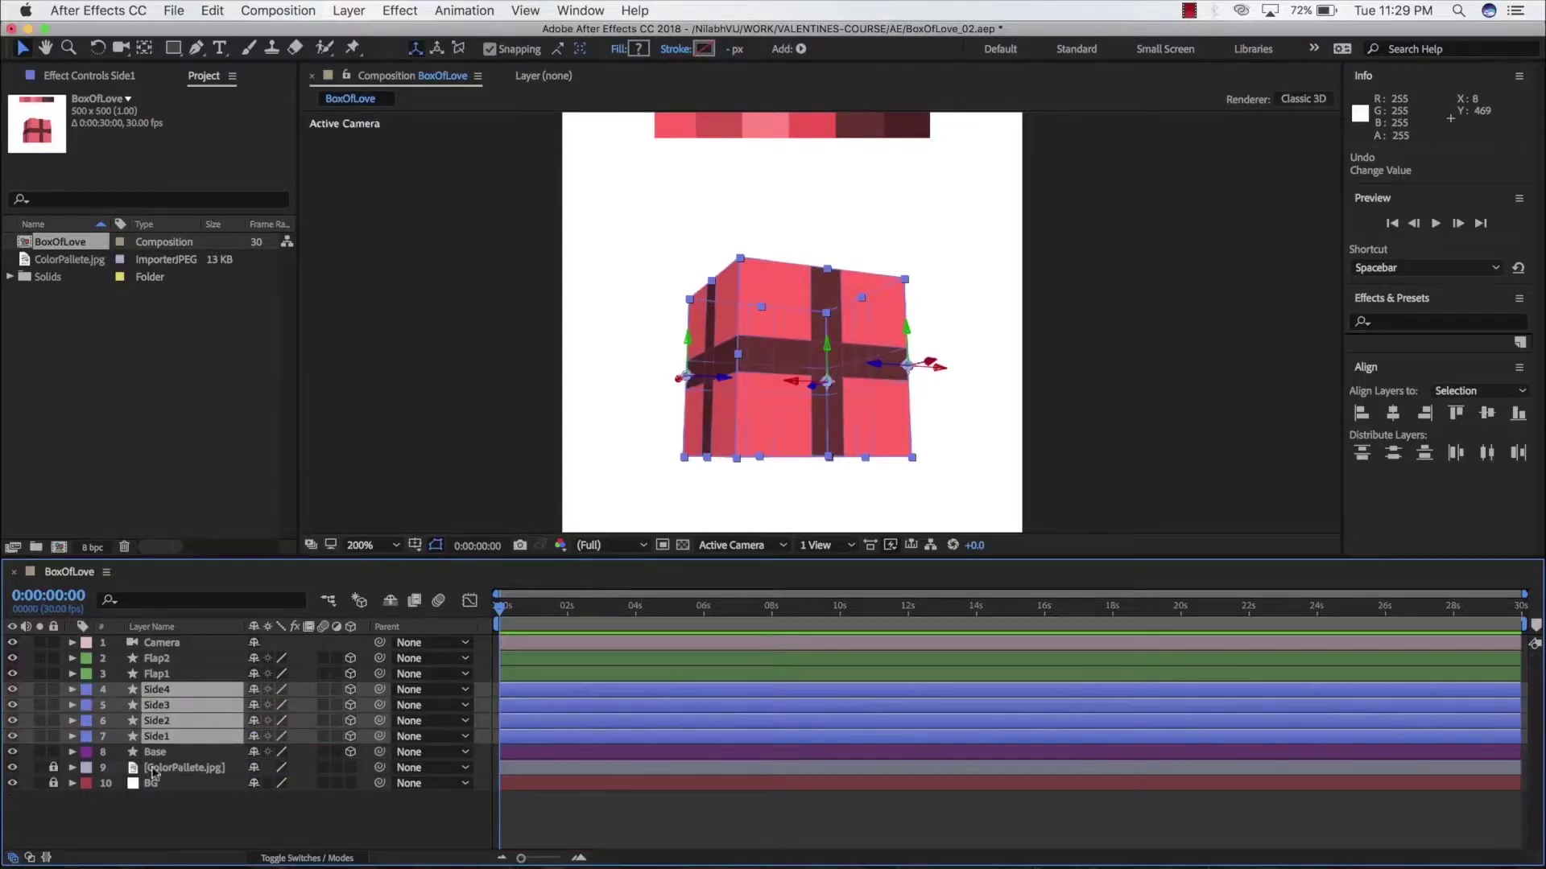
{"action": "left_click", "coordinate": [157, 810]}
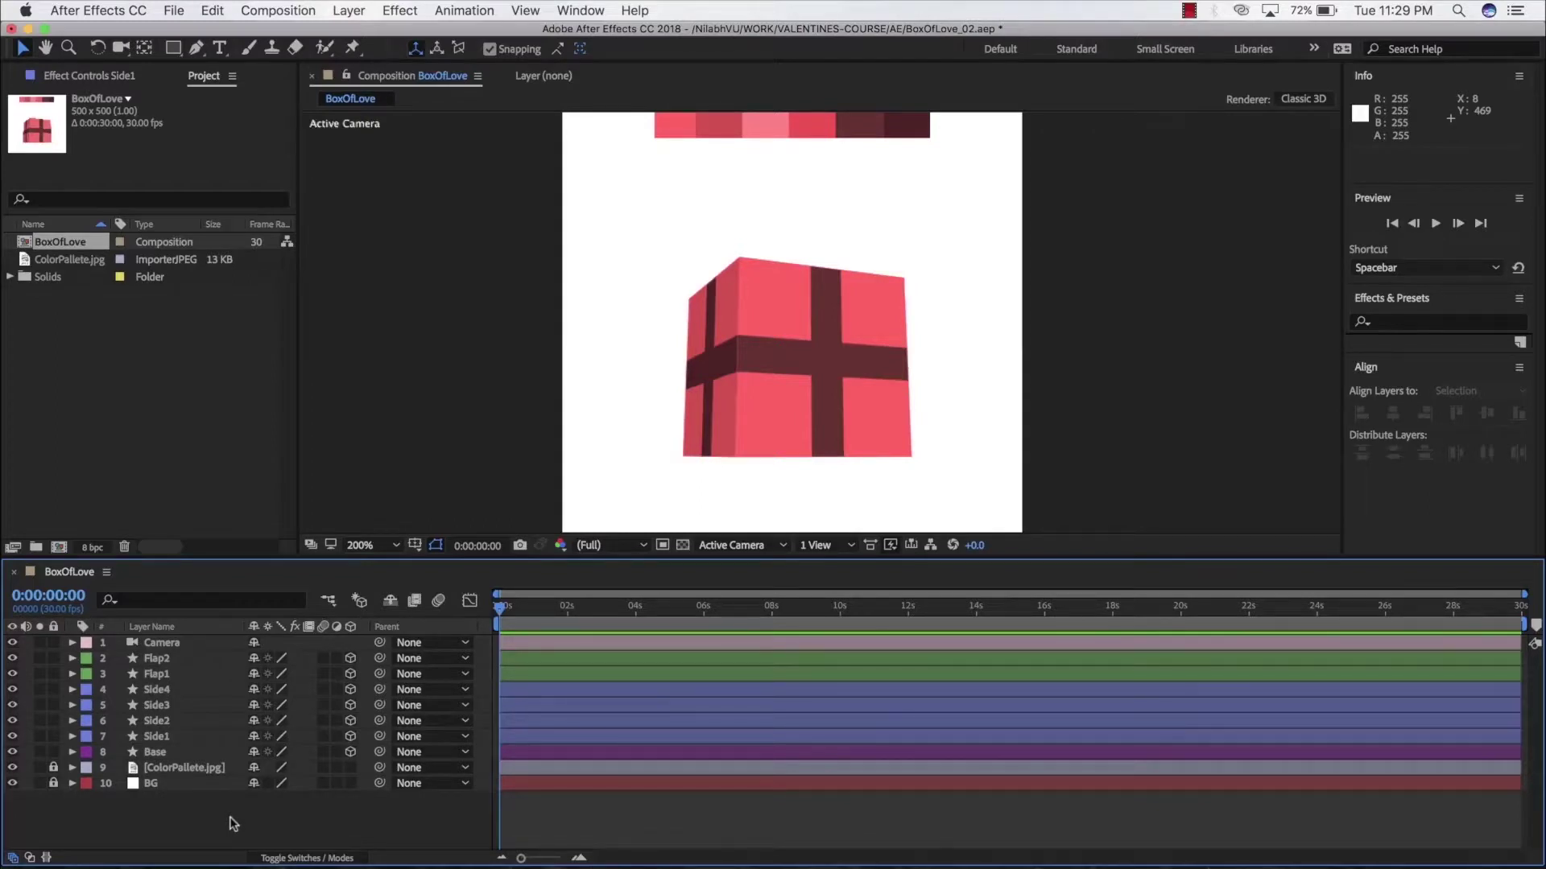
Add a Null 1 null object layer from the timeline's New menu.
{"action": "right_click", "coordinate": [233, 823]}
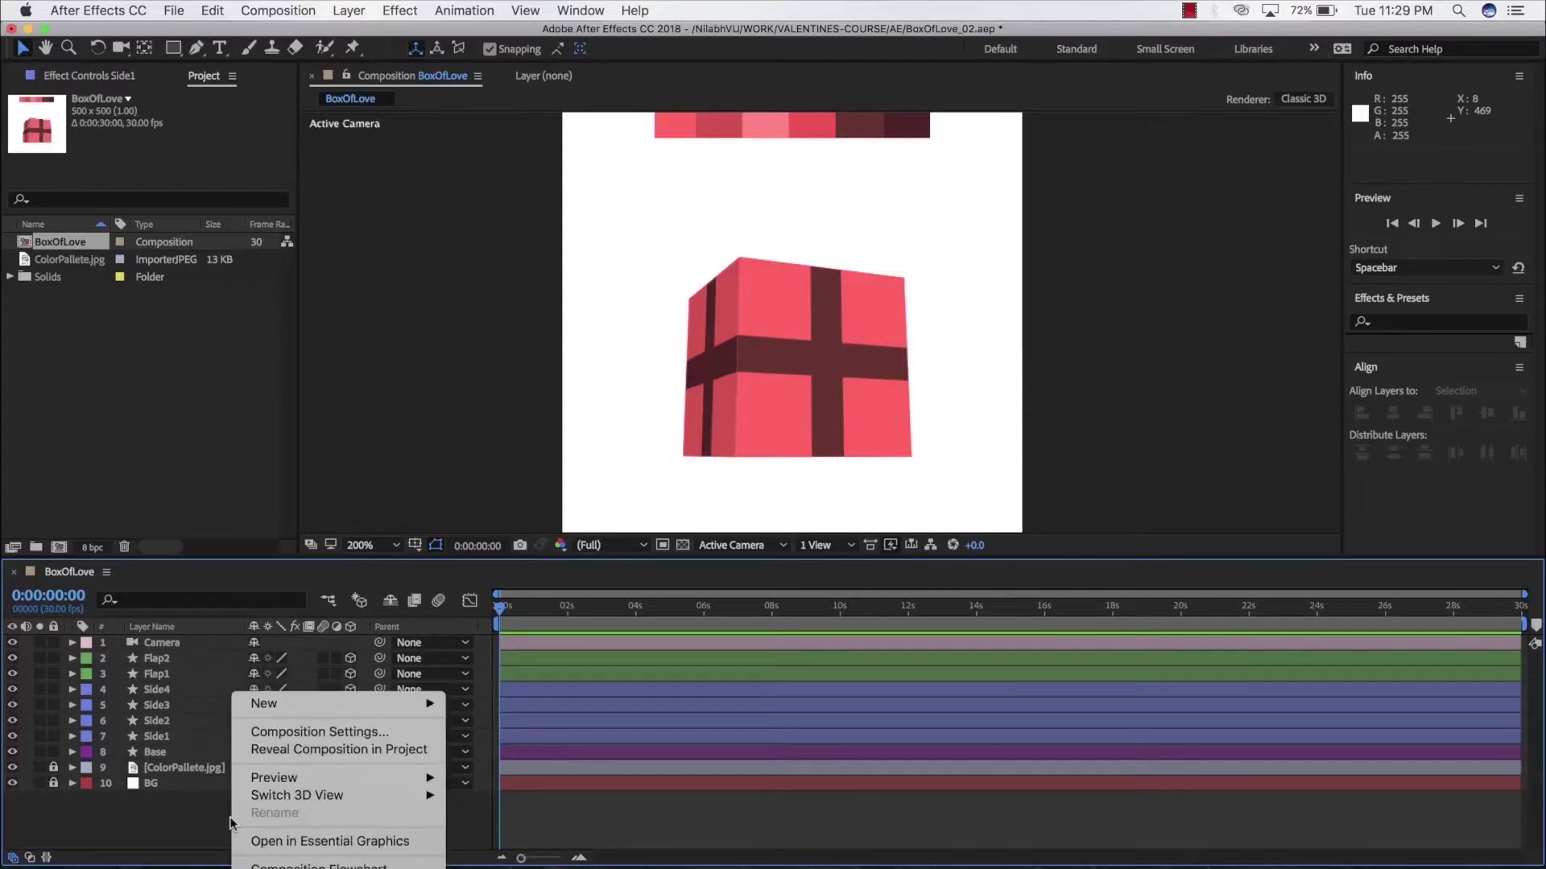
{"action": "mouse_move", "coordinate": [329, 706]}
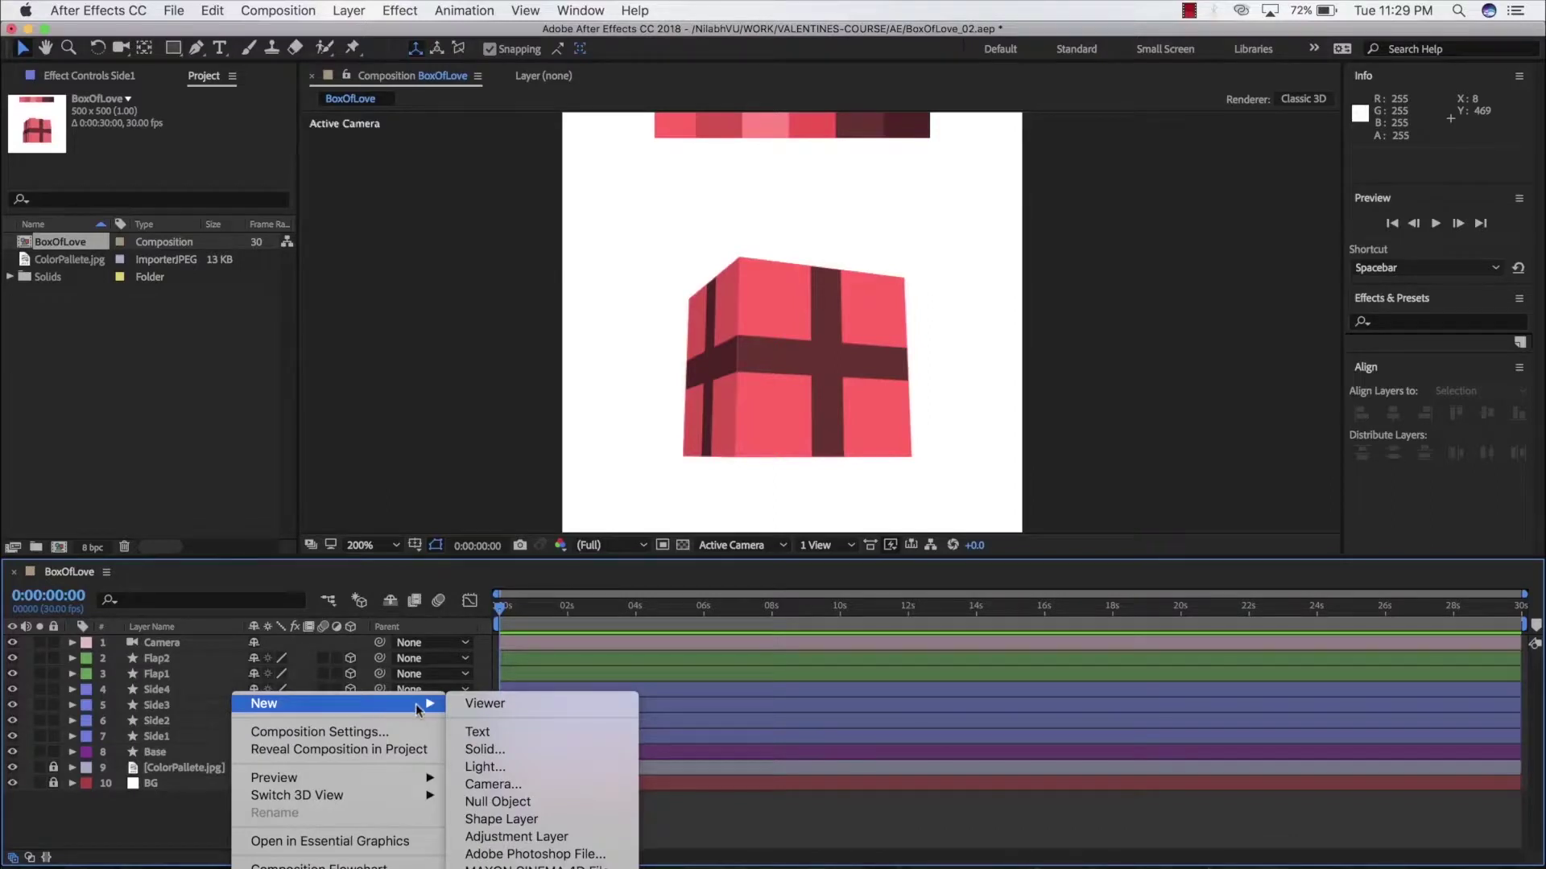
{"action": "left_click", "coordinate": [499, 802]}
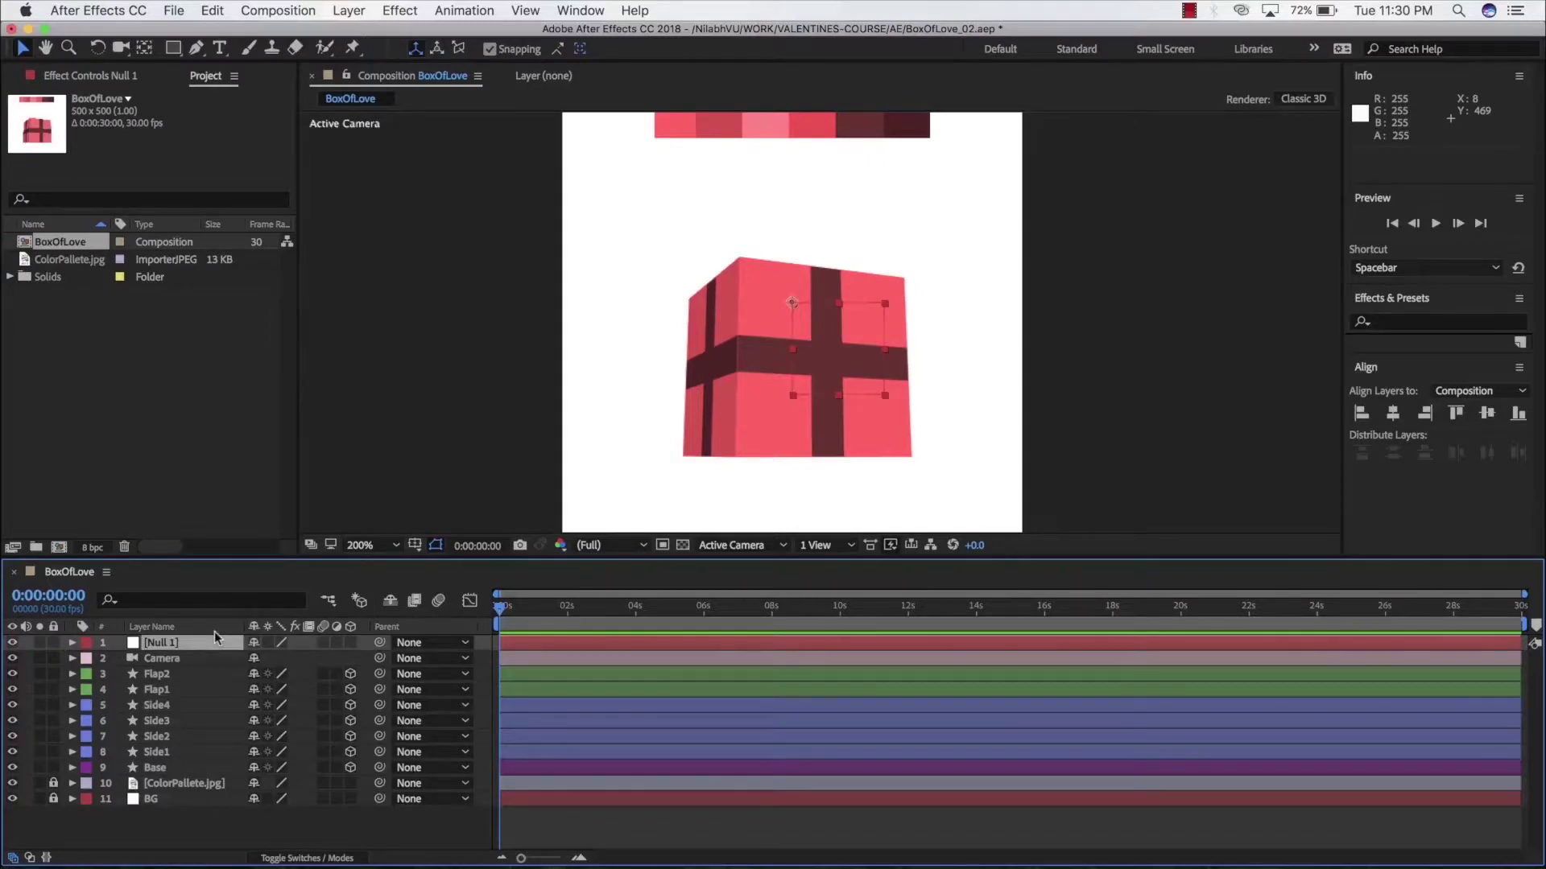
Rename the Null 1 layer to 'BoxControl' and clear the layer selection.
{"action": "right_click", "coordinate": [177, 649]}
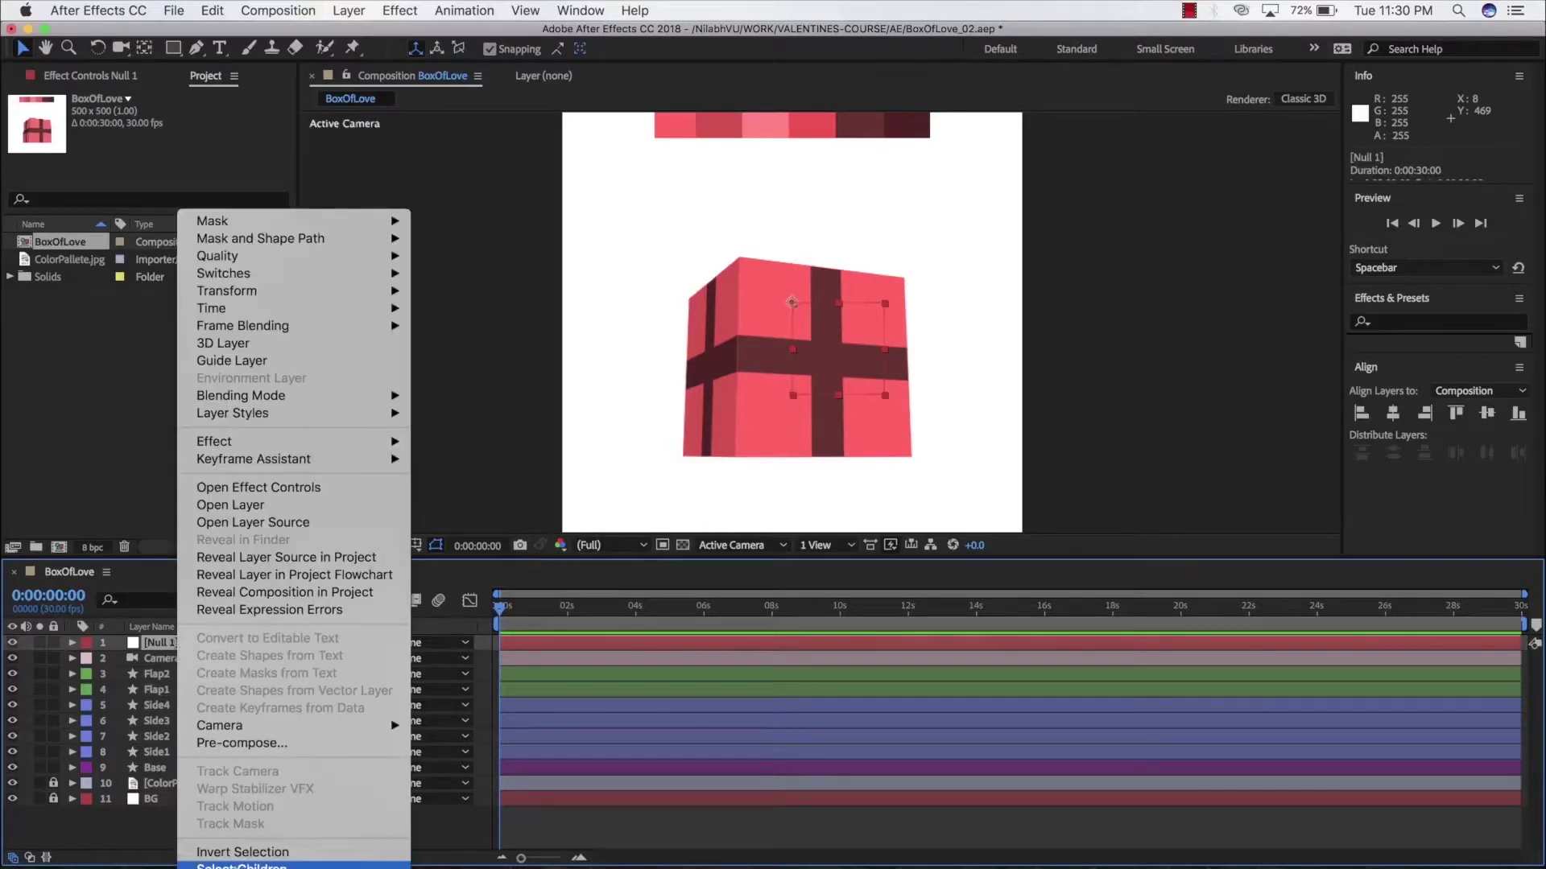
{"action": "key", "text": "Return"}
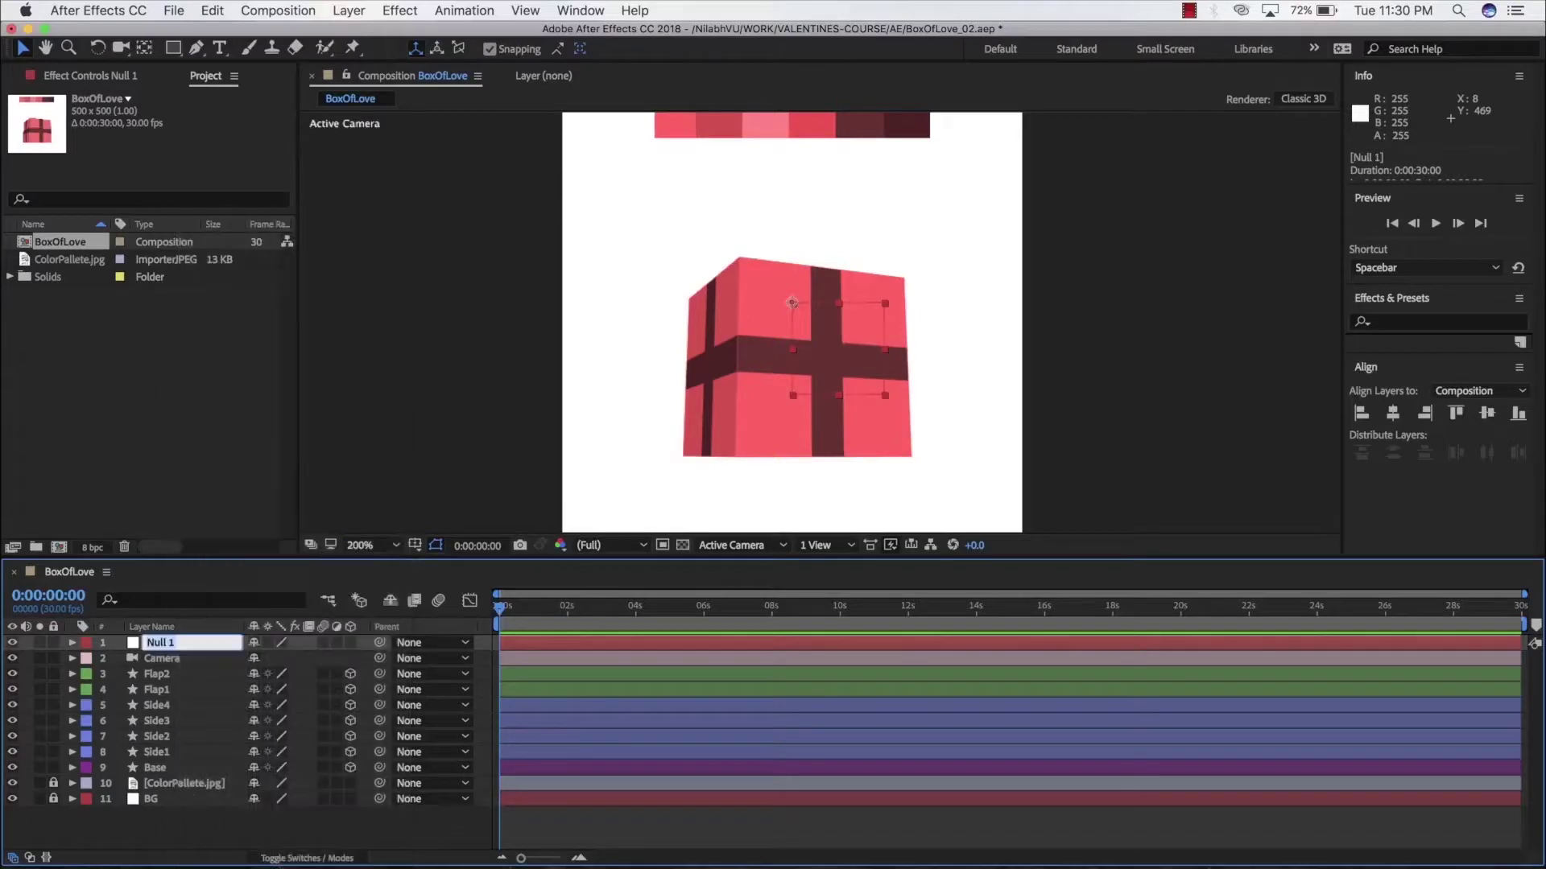
{"action": "type", "text": "BoxControl"}
{"action": "key", "text": "Return"}
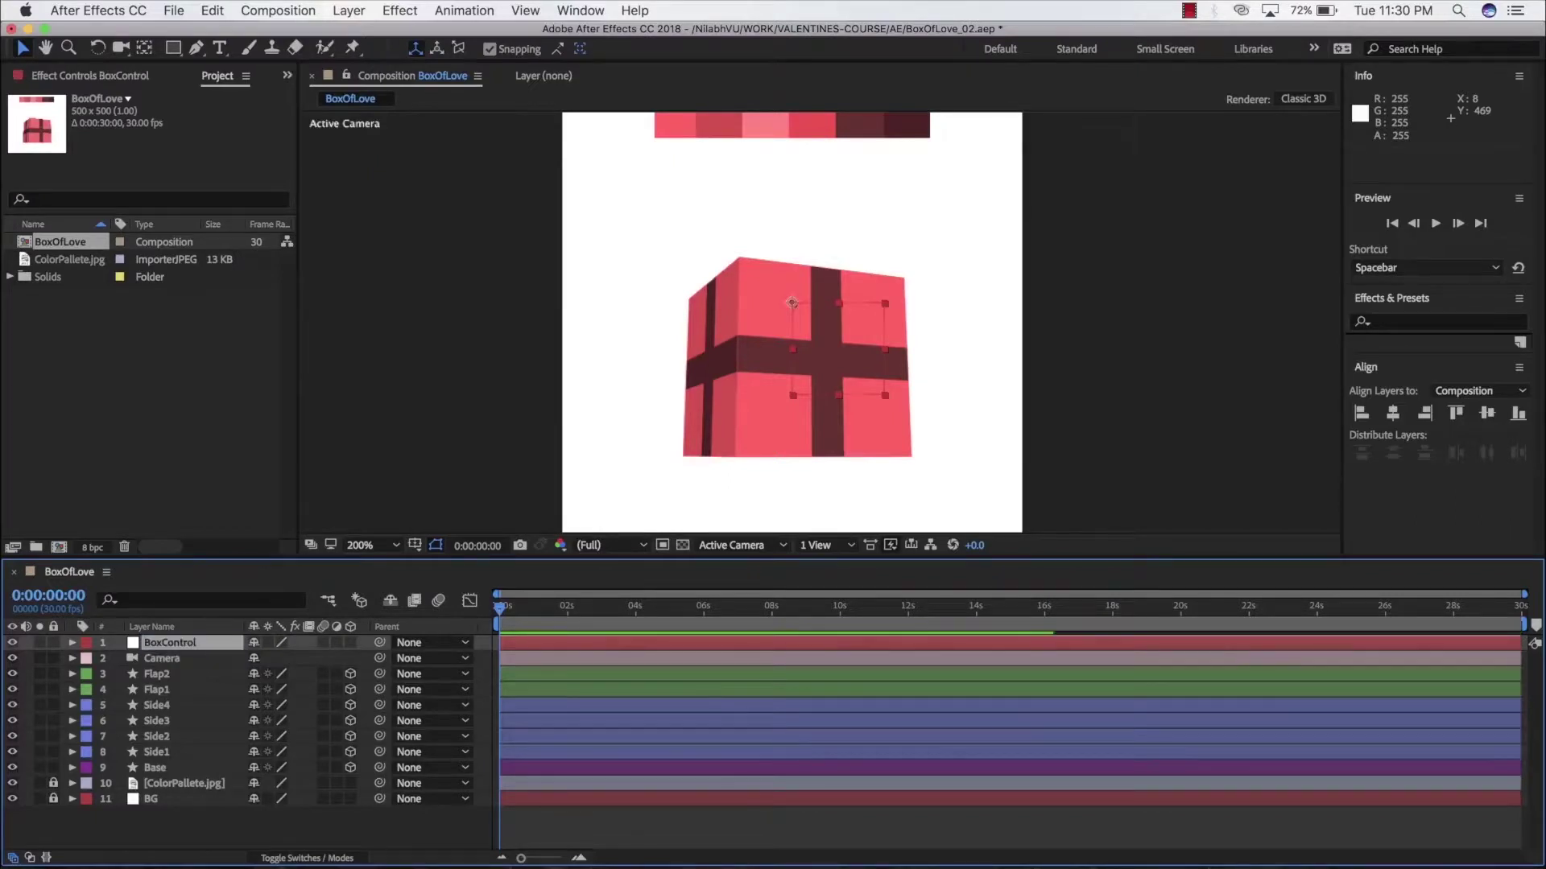
{"action": "left_click", "coordinate": [185, 677]}
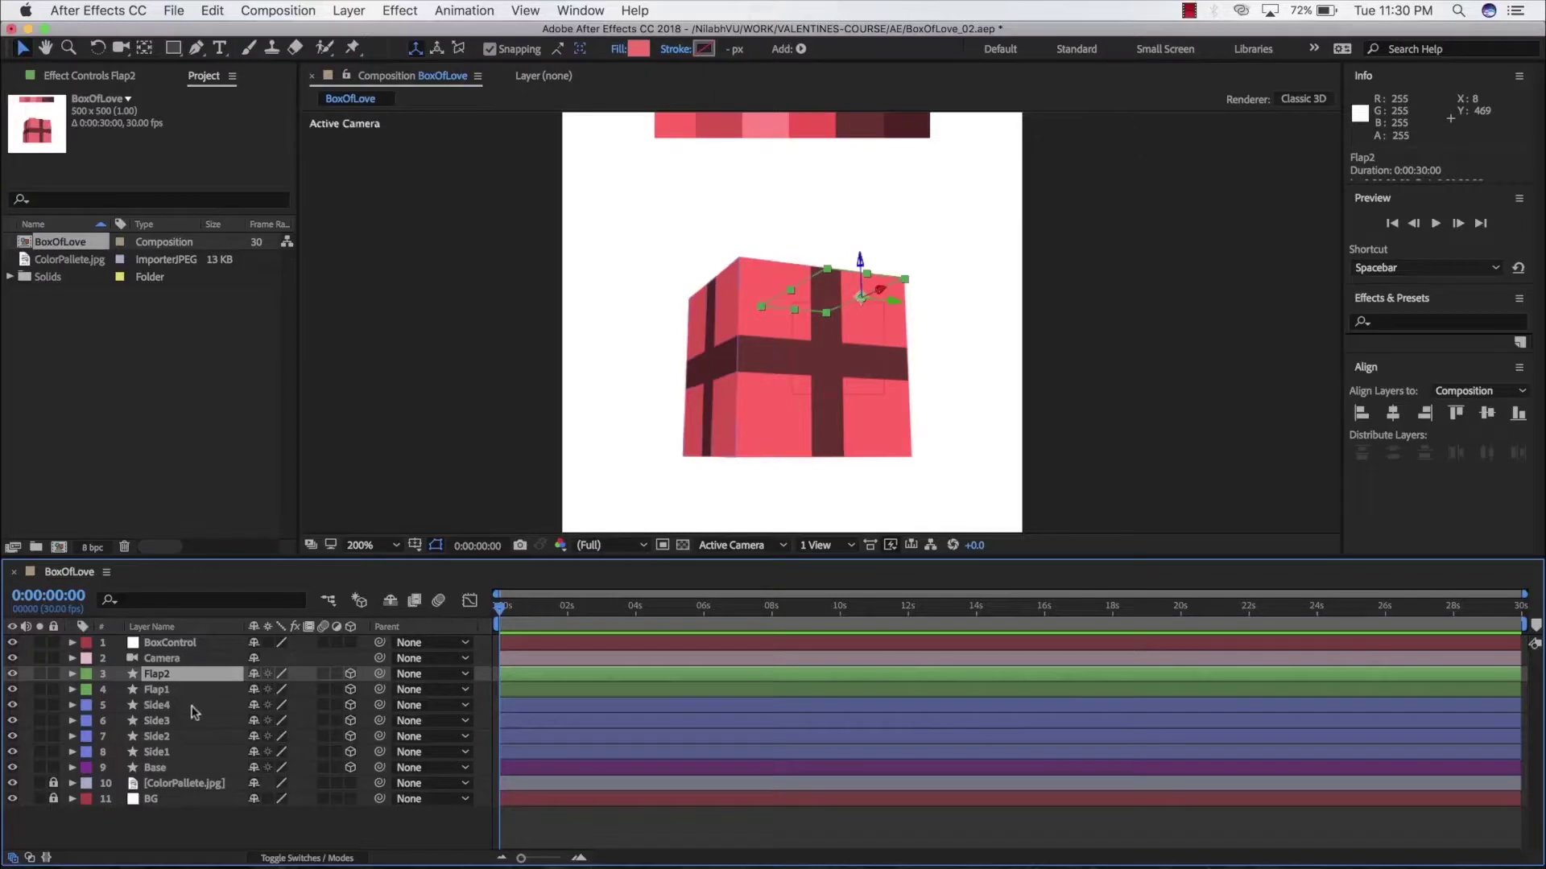
{"action": "left_click", "coordinate": [144, 823]}
Enable the 3D Layer switch on the BoxControl null.
{"action": "left_click", "coordinate": [187, 643]}
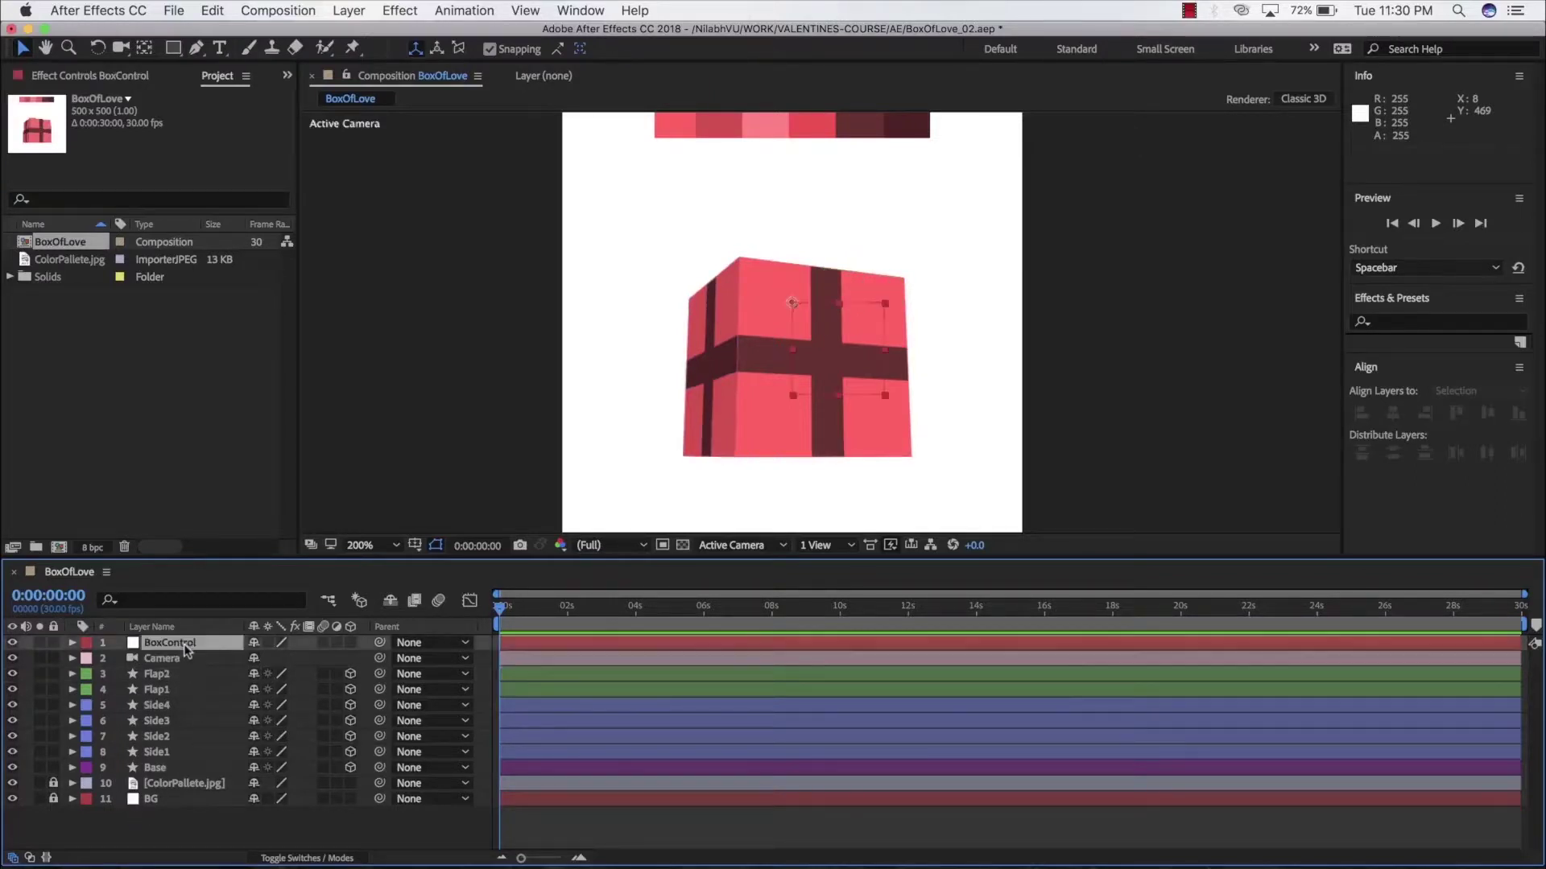
{"action": "left_click", "coordinate": [351, 644]}
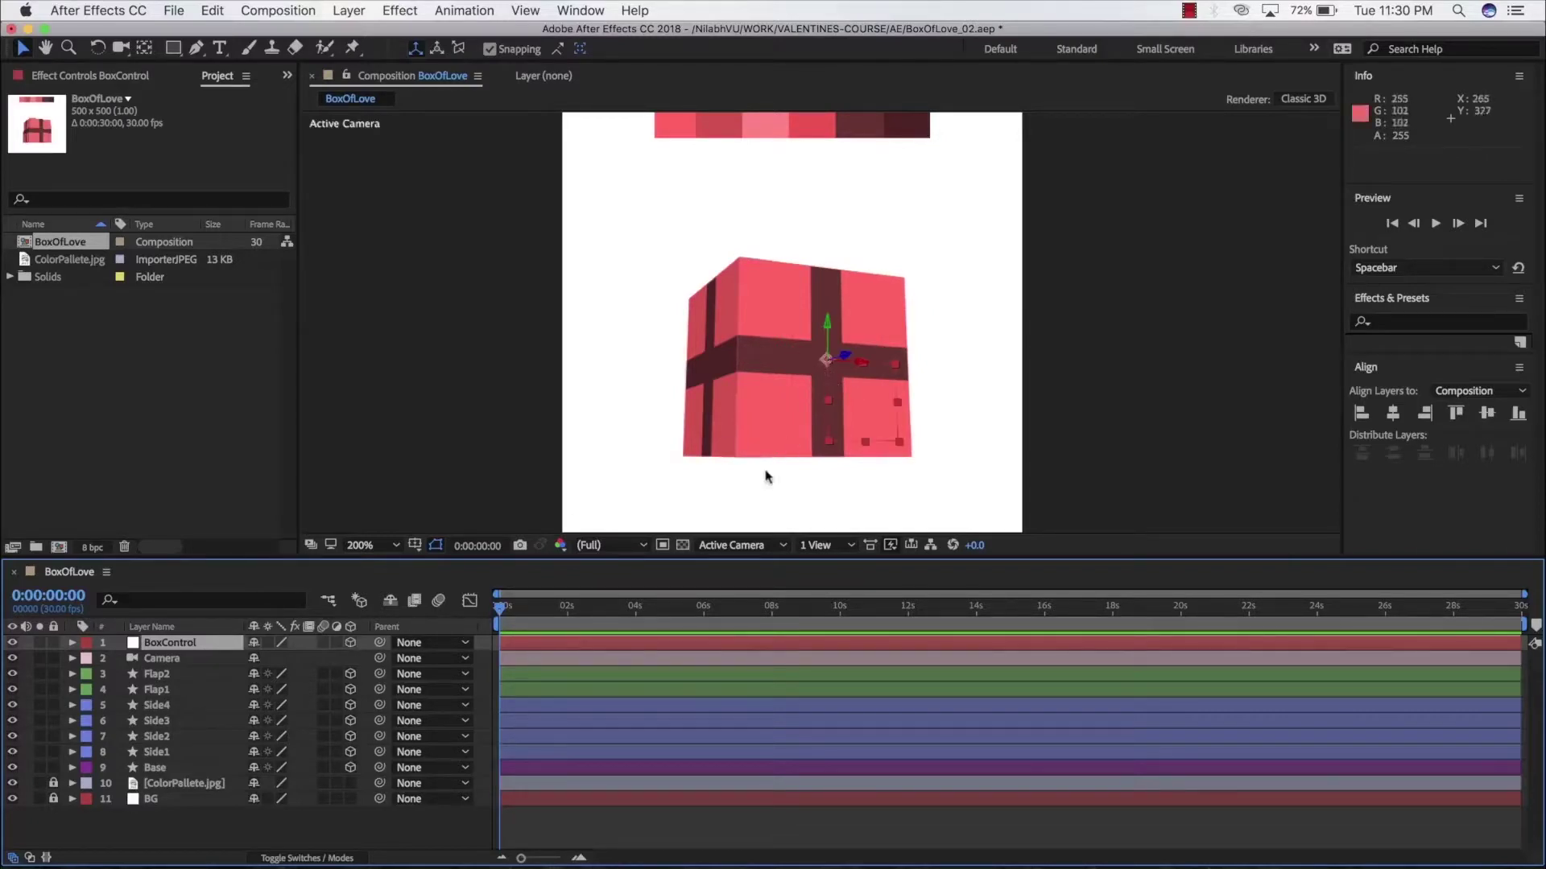
{"action": "left_click", "coordinate": [734, 545]}
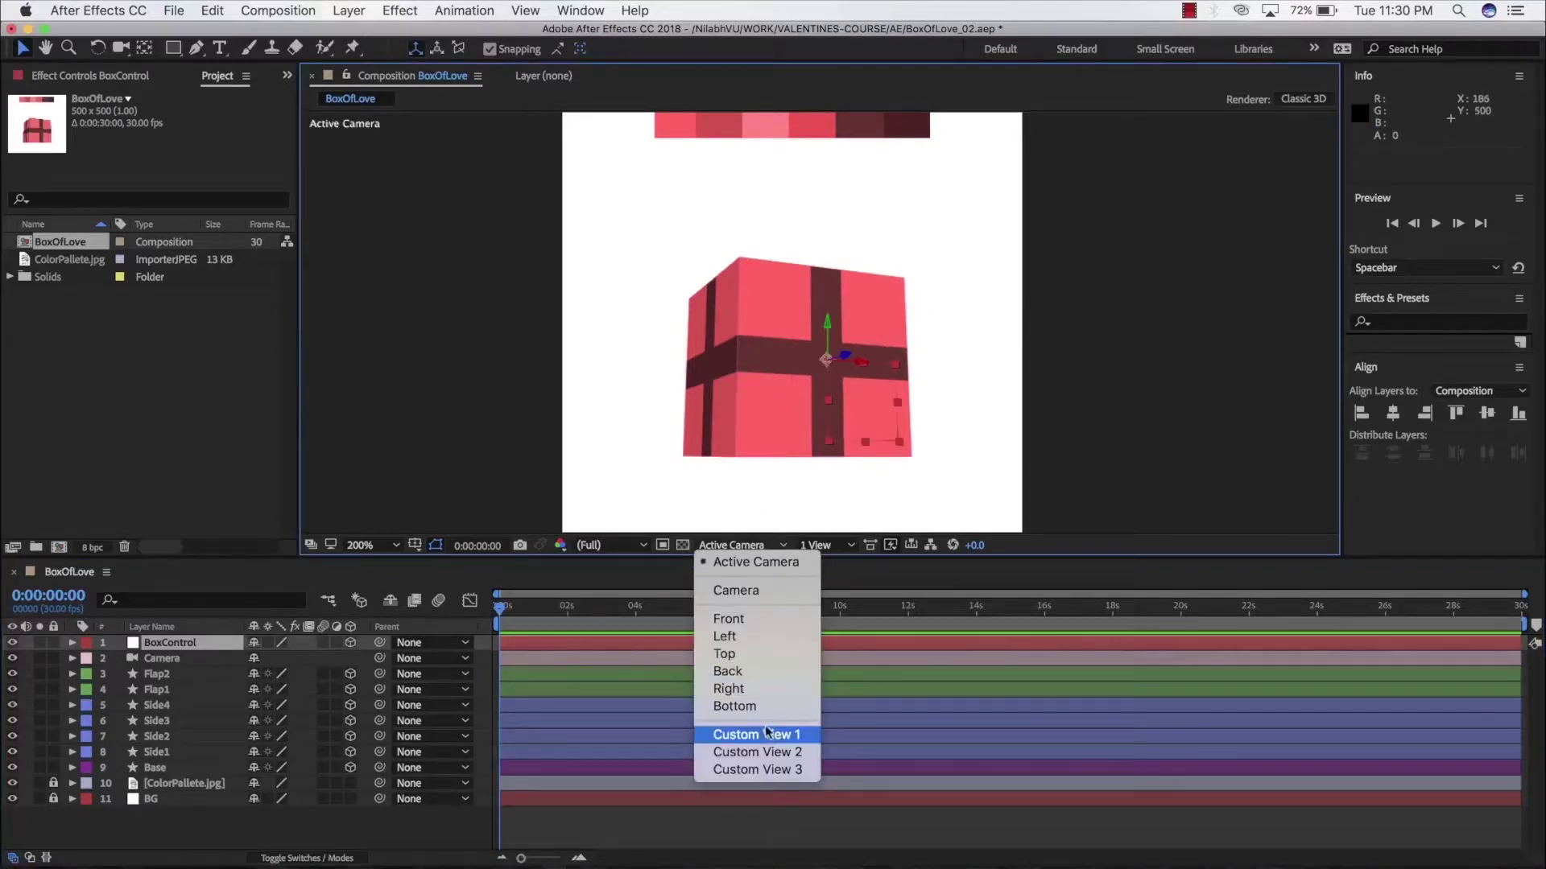
In Custom View 1, drag BoxControl down its Y axis to Position 250.0, 375.7, 0.0.
{"action": "left_click", "coordinate": [760, 734]}
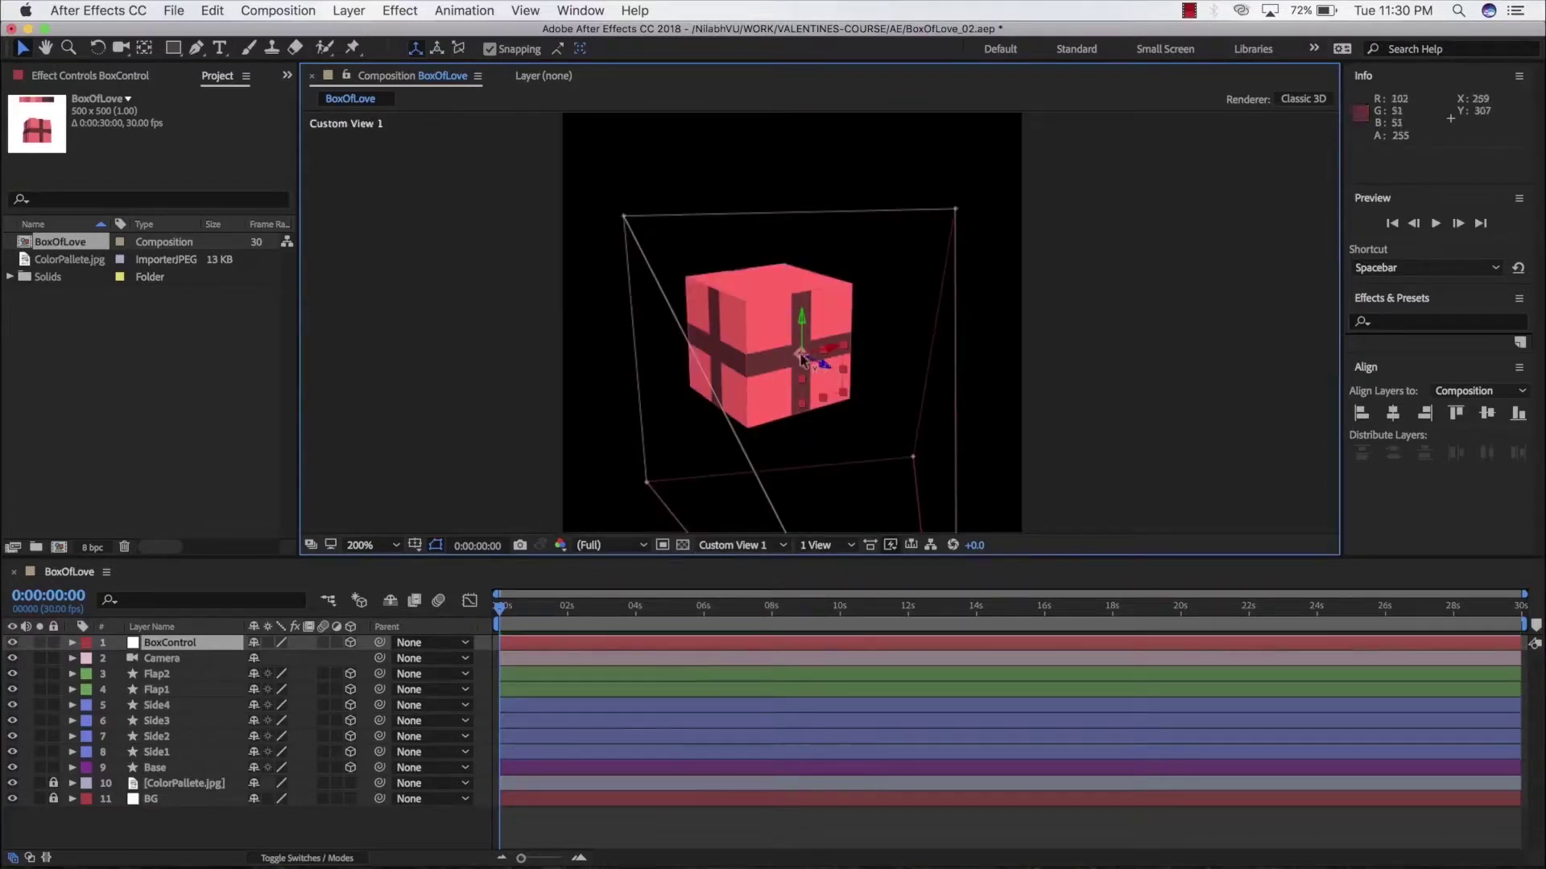
{"action": "key", "text": "c"}
{"action": "mouse_move", "coordinate": [761, 353]}
{"action": "left_mouse_down"}
{"action": "mouse_move", "coordinate": [874, 405]}
{"action": "mouse_move", "coordinate": [872, 465]}
{"action": "mouse_move", "coordinate": [690, 217]}
{"action": "left_mouse_up"}
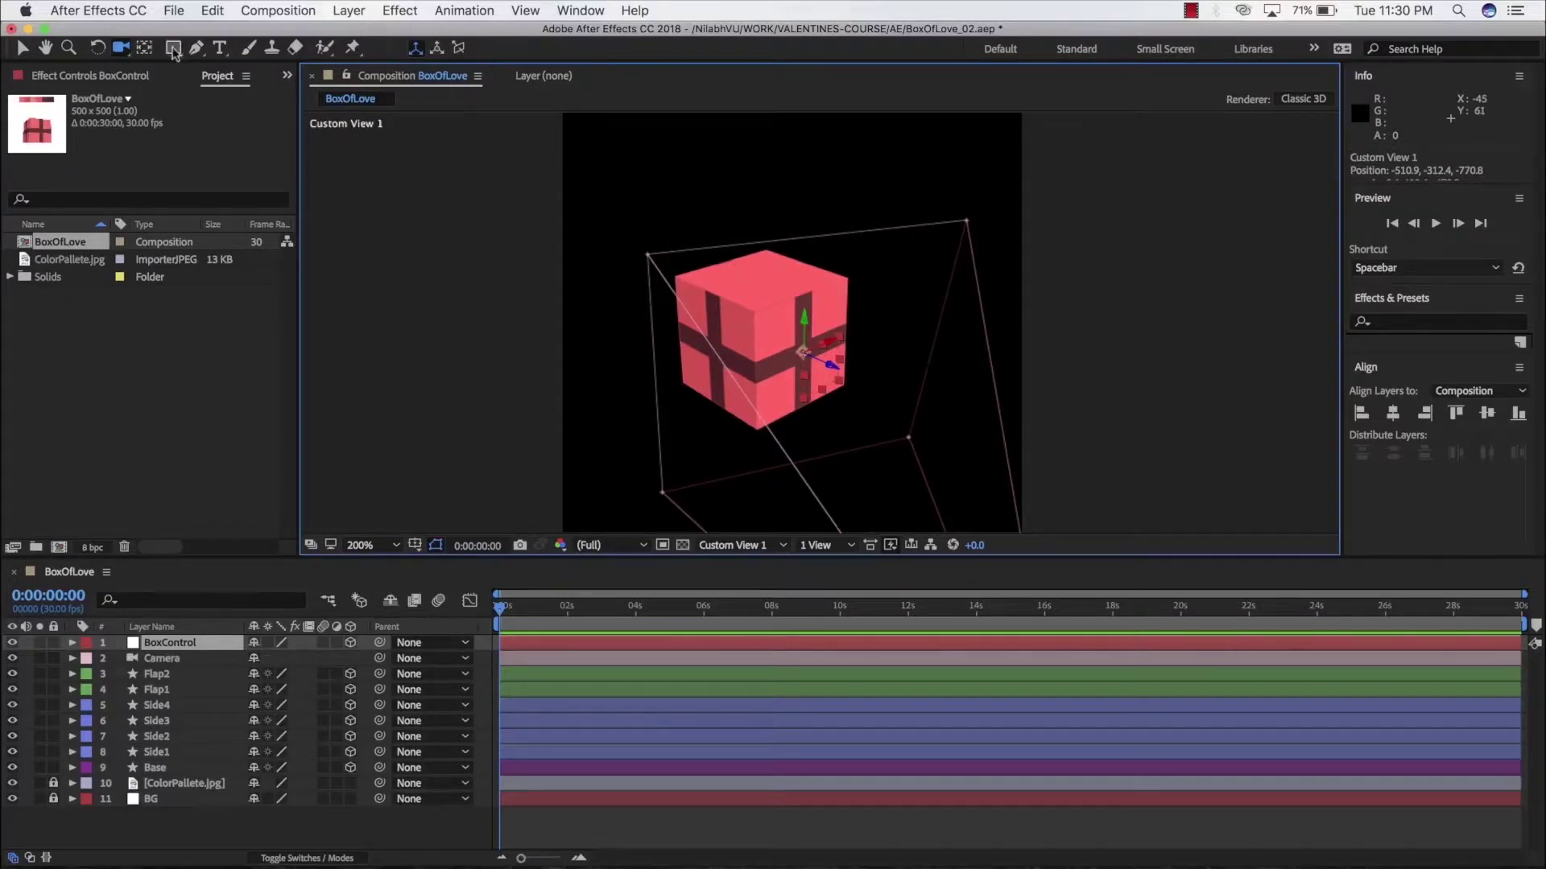
{"action": "left_click", "coordinate": [24, 48]}
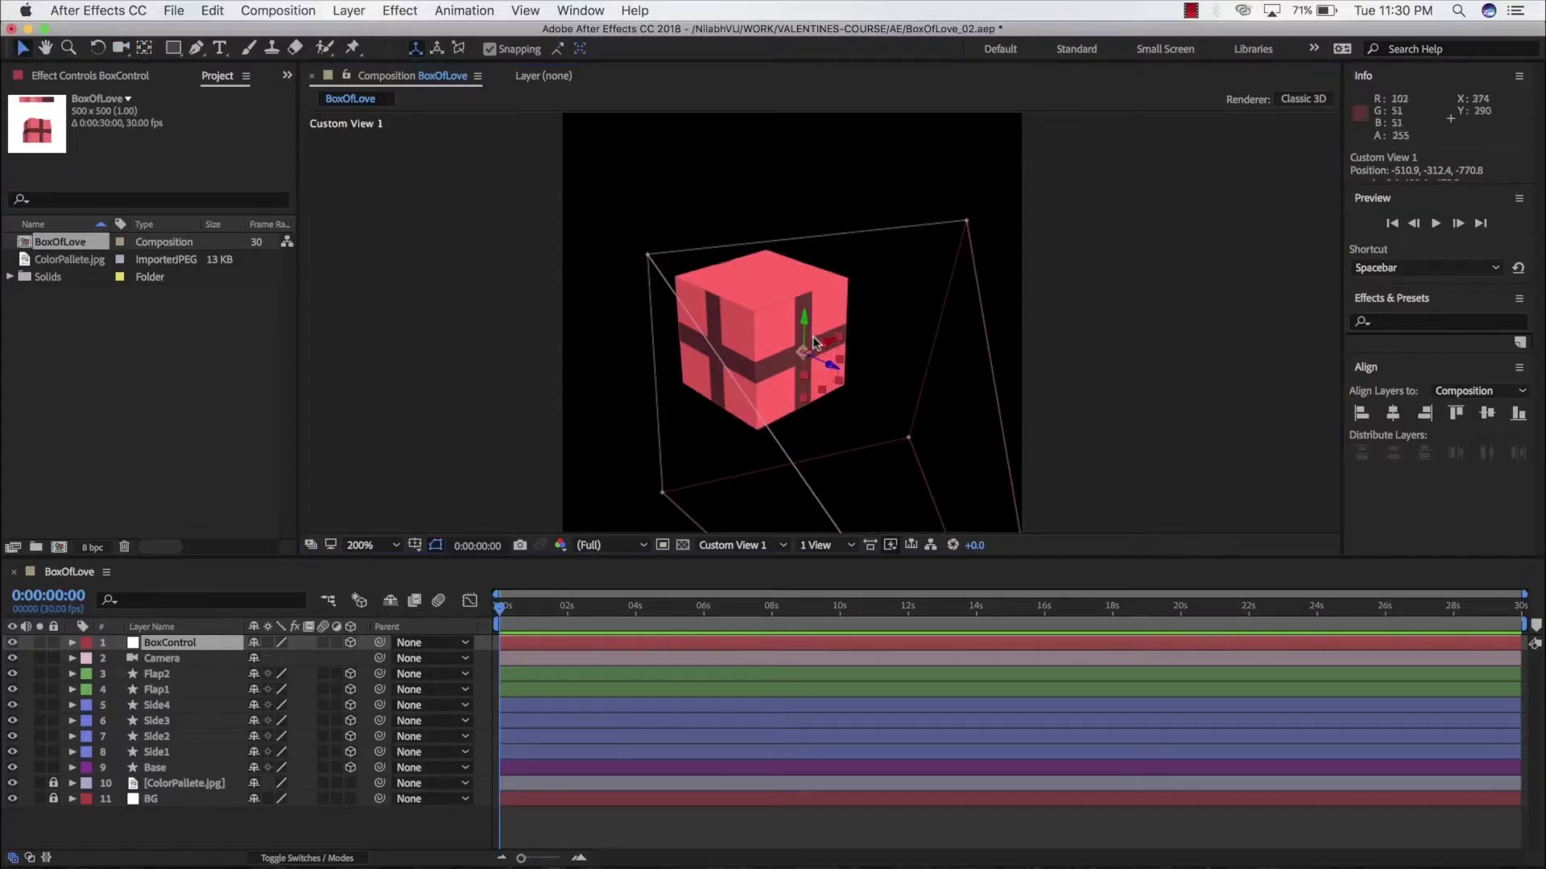
{"action": "mouse_move", "coordinate": [806, 325]}
{"action": "left_mouse_down"}
{"action": "mouse_move", "coordinate": [818, 422]}
{"action": "mouse_move", "coordinate": [807, 384]}
{"action": "left_mouse_up"}
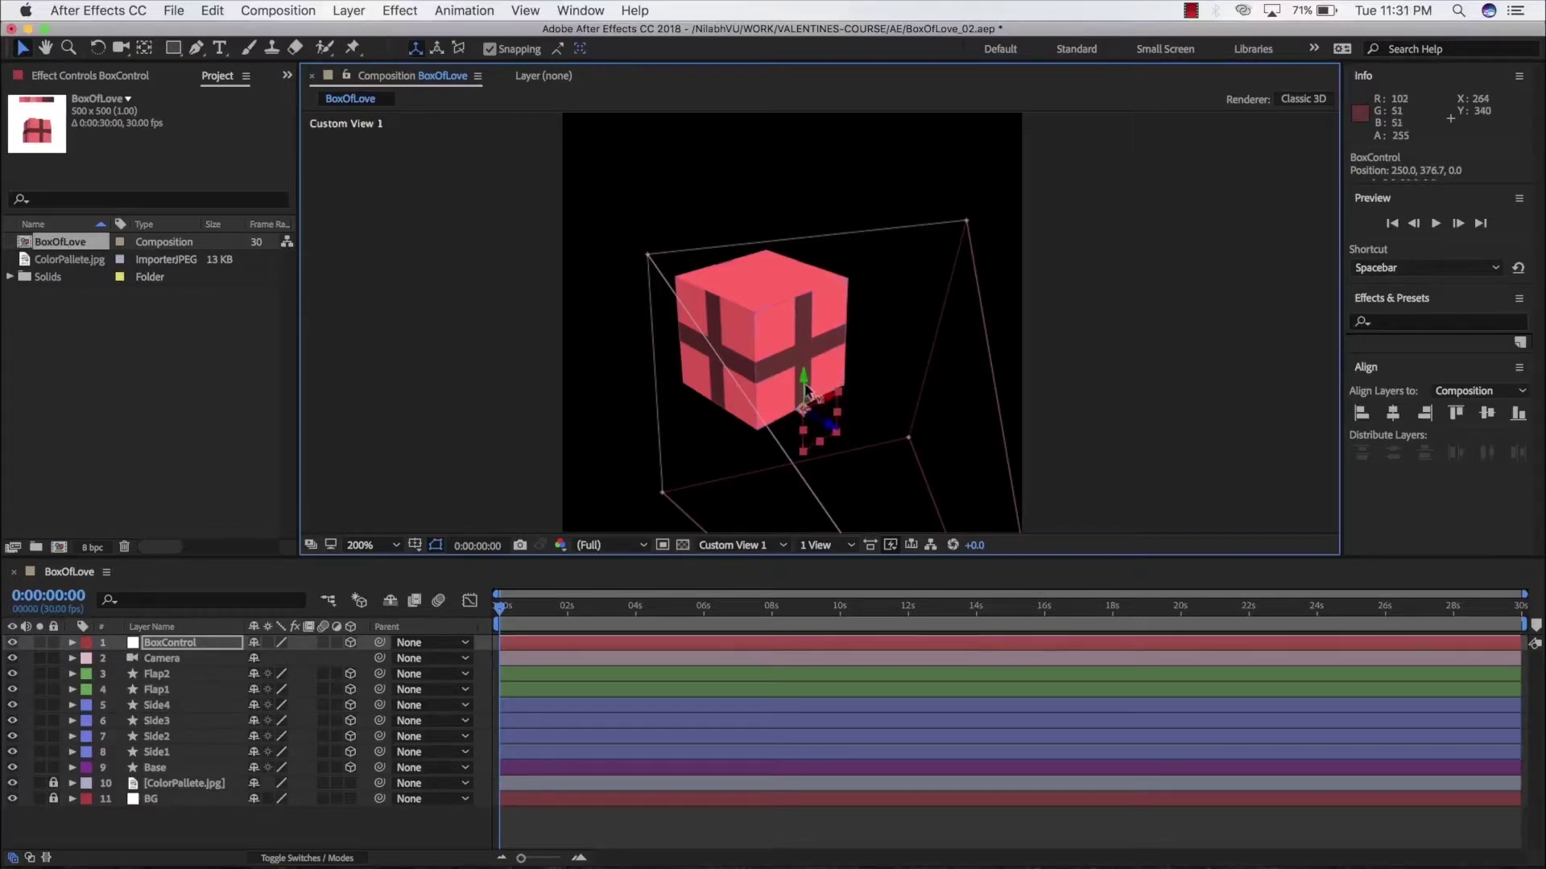
{"action": "key", "text": "c"}
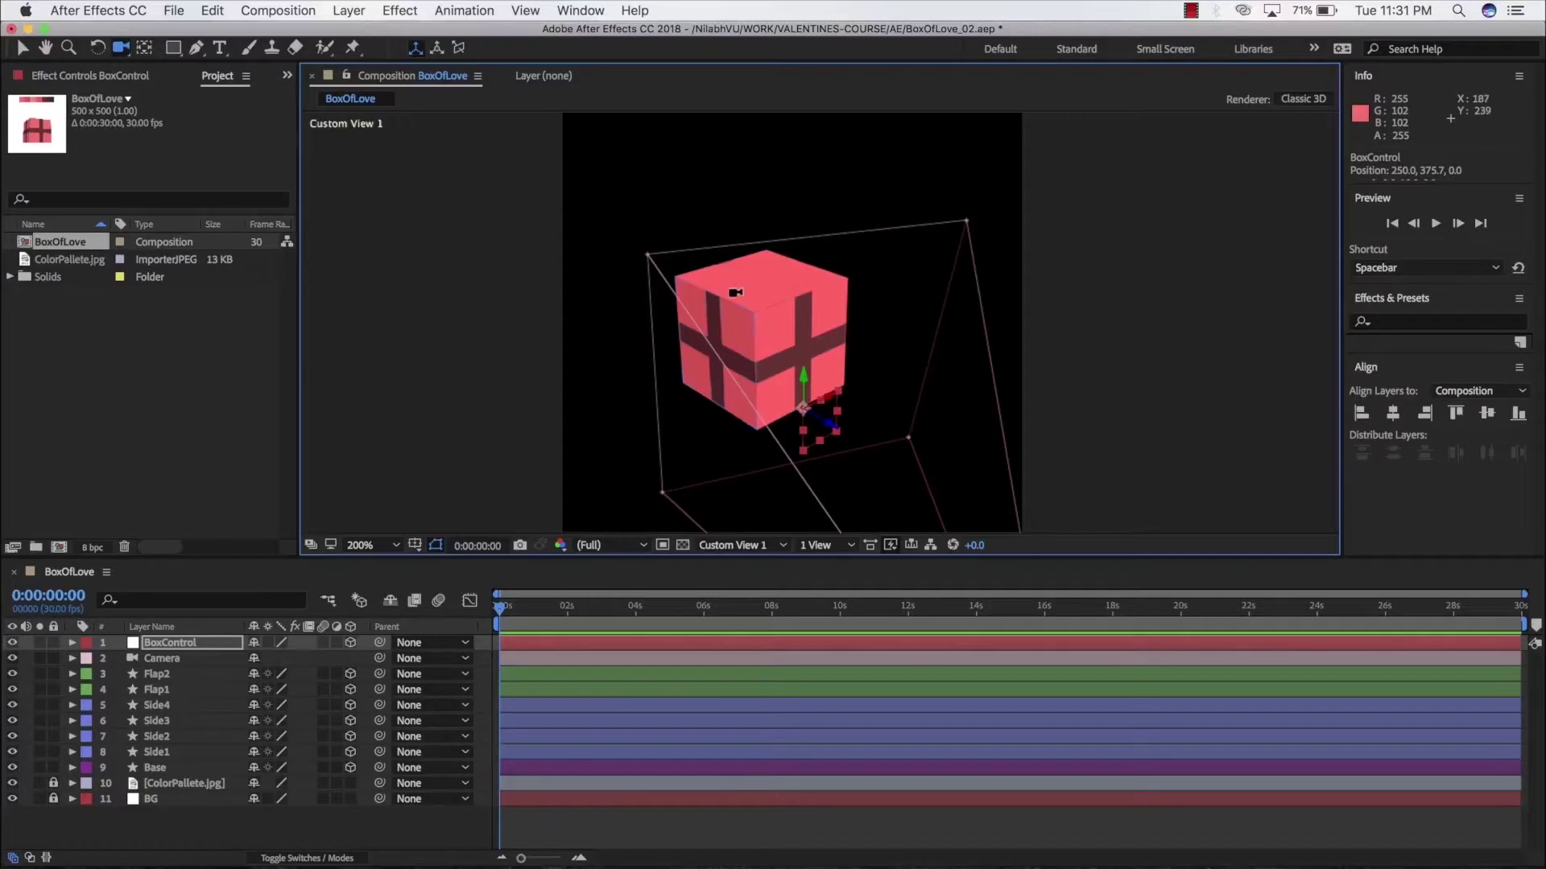
{"action": "left_click_drag", "start_coordinate": [735, 293], "coordinate": [739, 228]}
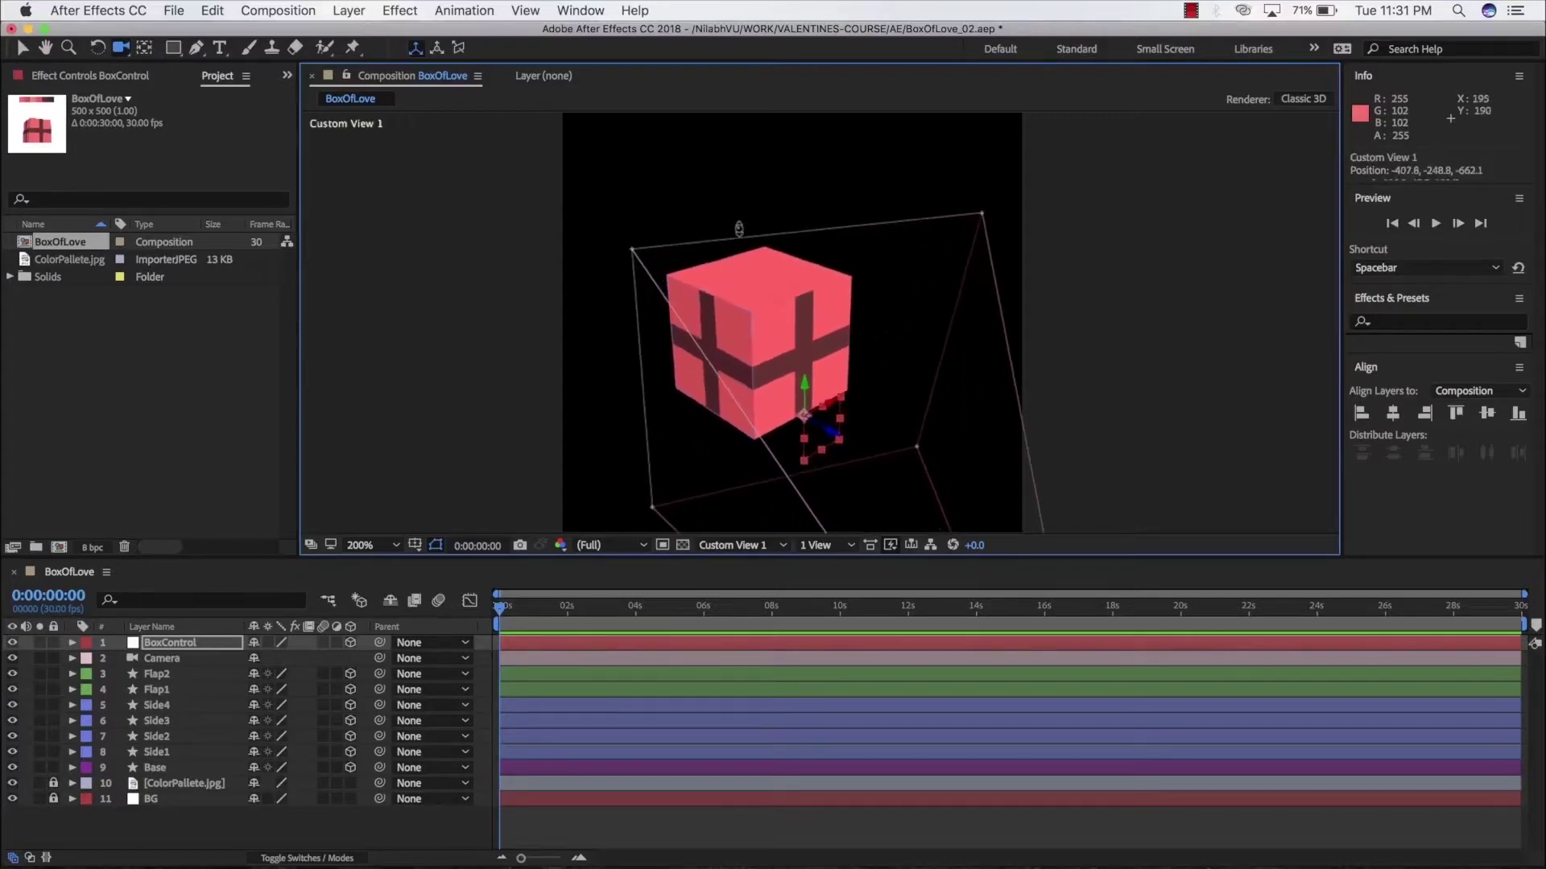
{"action": "left_click_drag", "start_coordinate": [752, 268], "coordinate": [891, 416]}
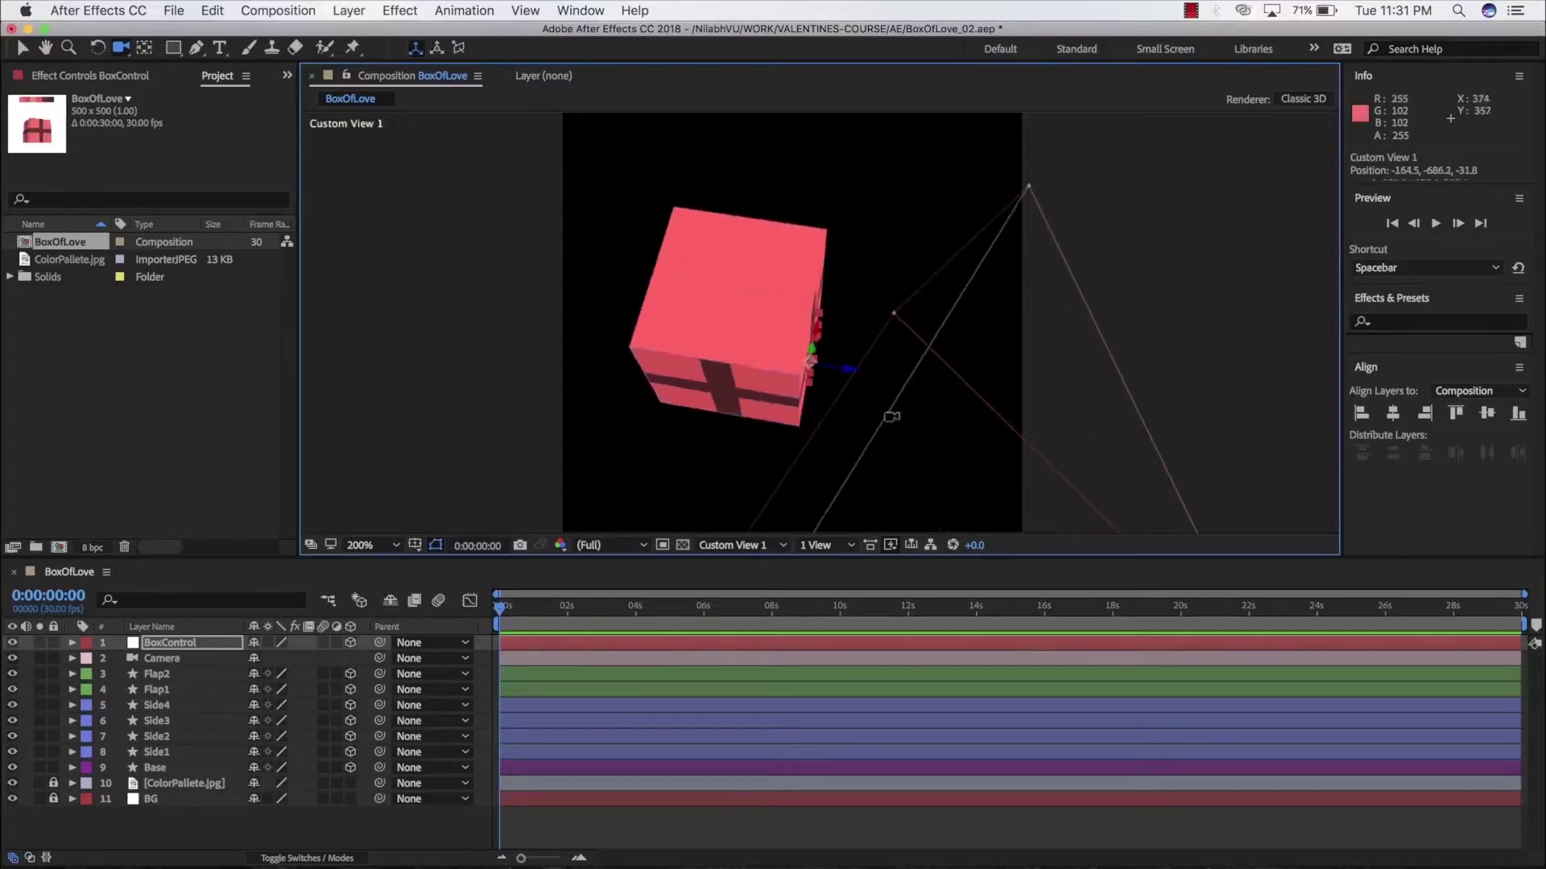
{"action": "left_click_drag", "start_coordinate": [783, 338], "coordinate": [805, 380]}
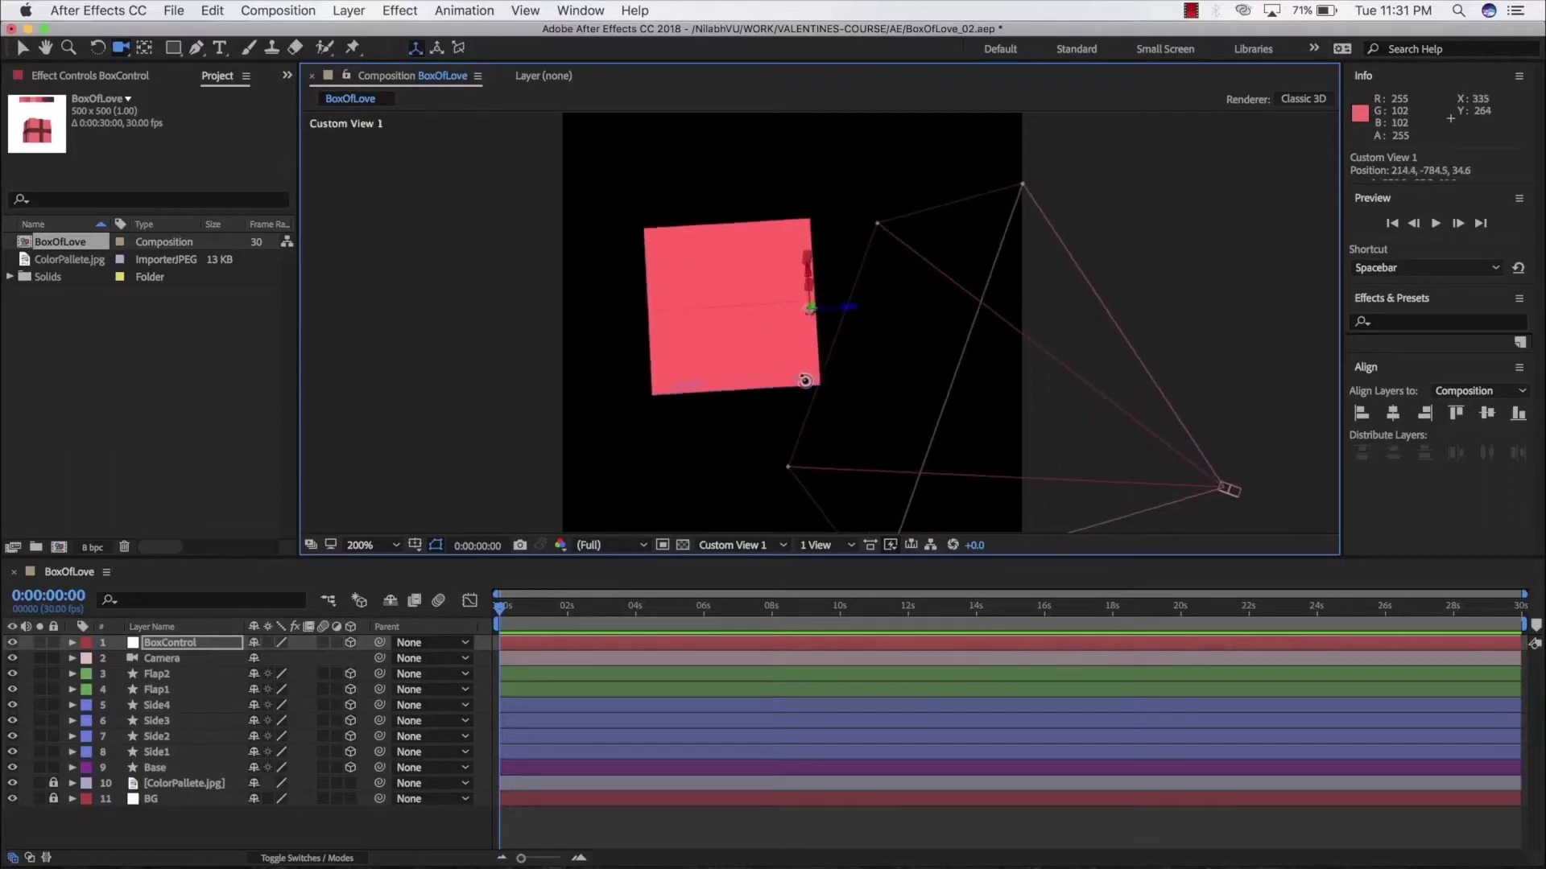
From the Top view, push BoxControl back to Z 124.0, centring it on the box base.
{"action": "left_click", "coordinate": [762, 546]}
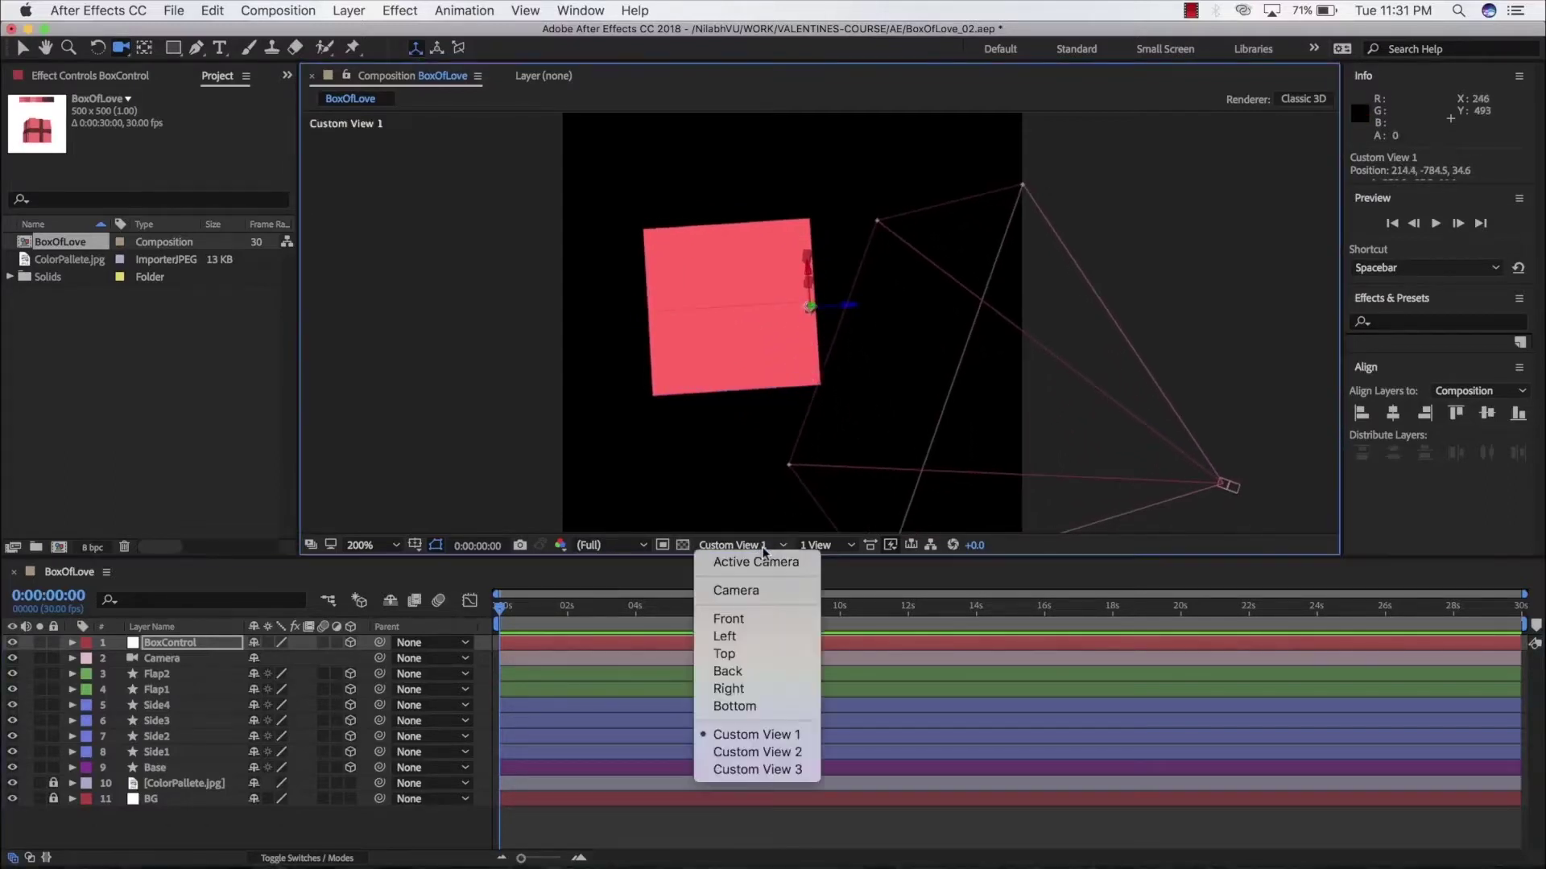
{"action": "left_click", "coordinate": [747, 653]}
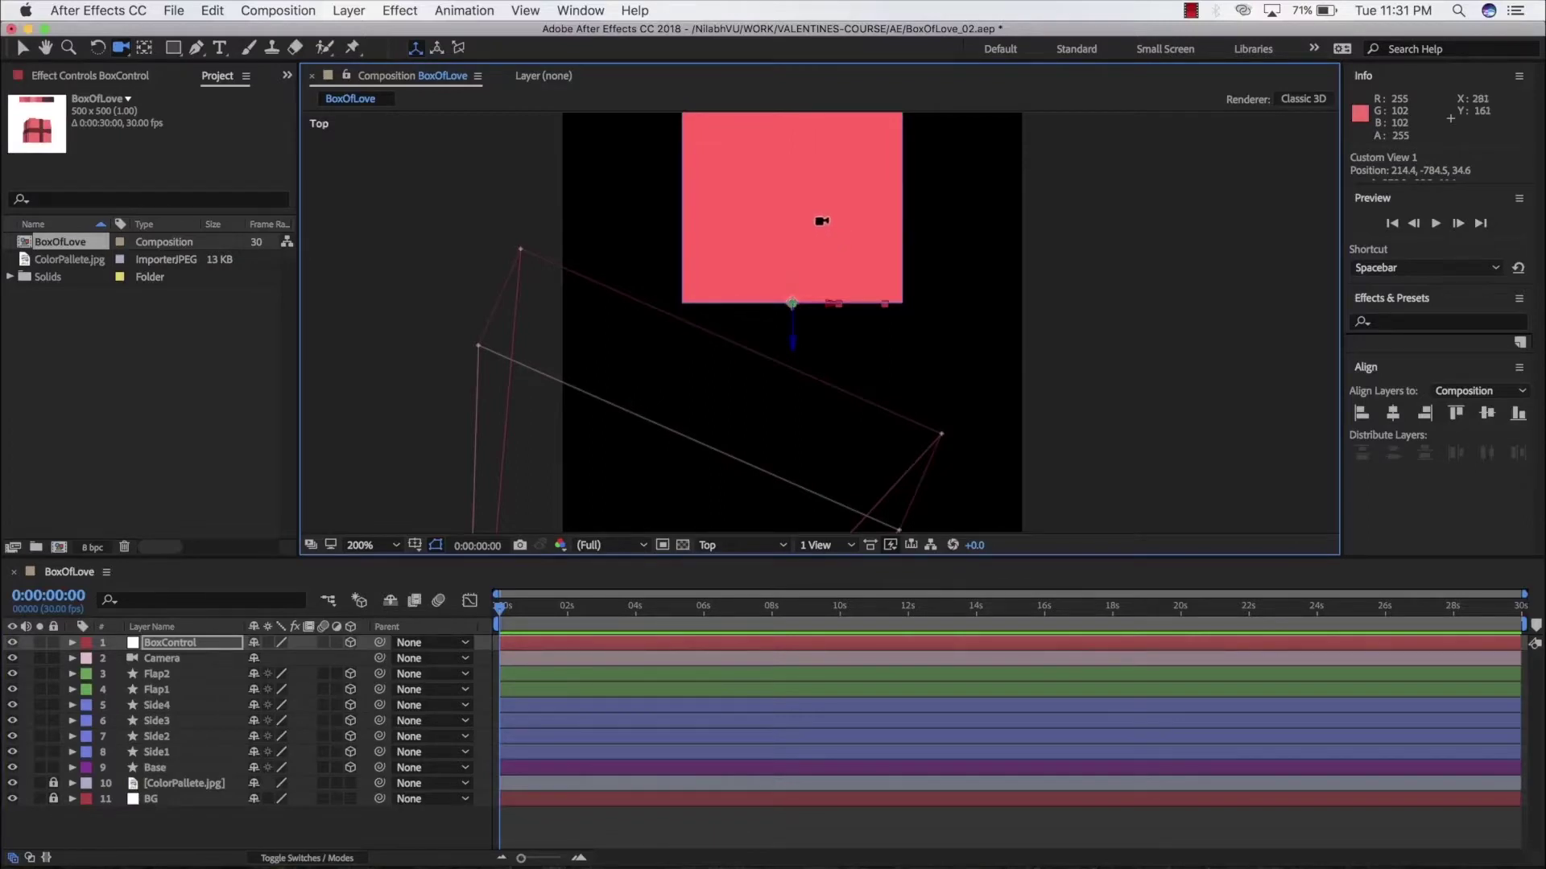
{"action": "left_click_drag", "start_coordinate": [821, 220], "coordinate": [810, 335]}
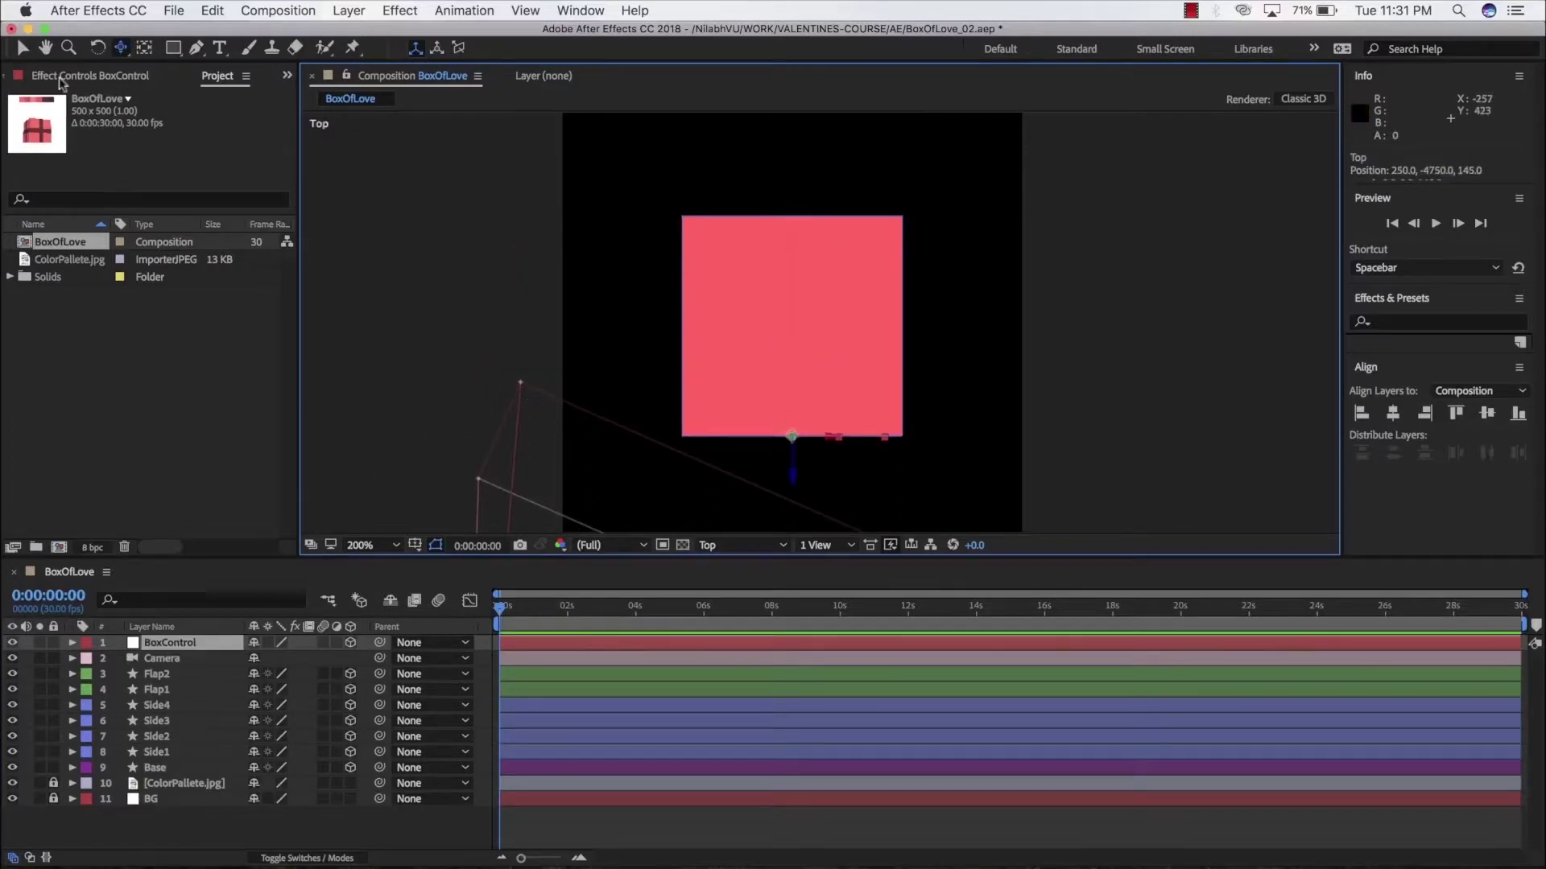
{"action": "left_click", "coordinate": [22, 48]}
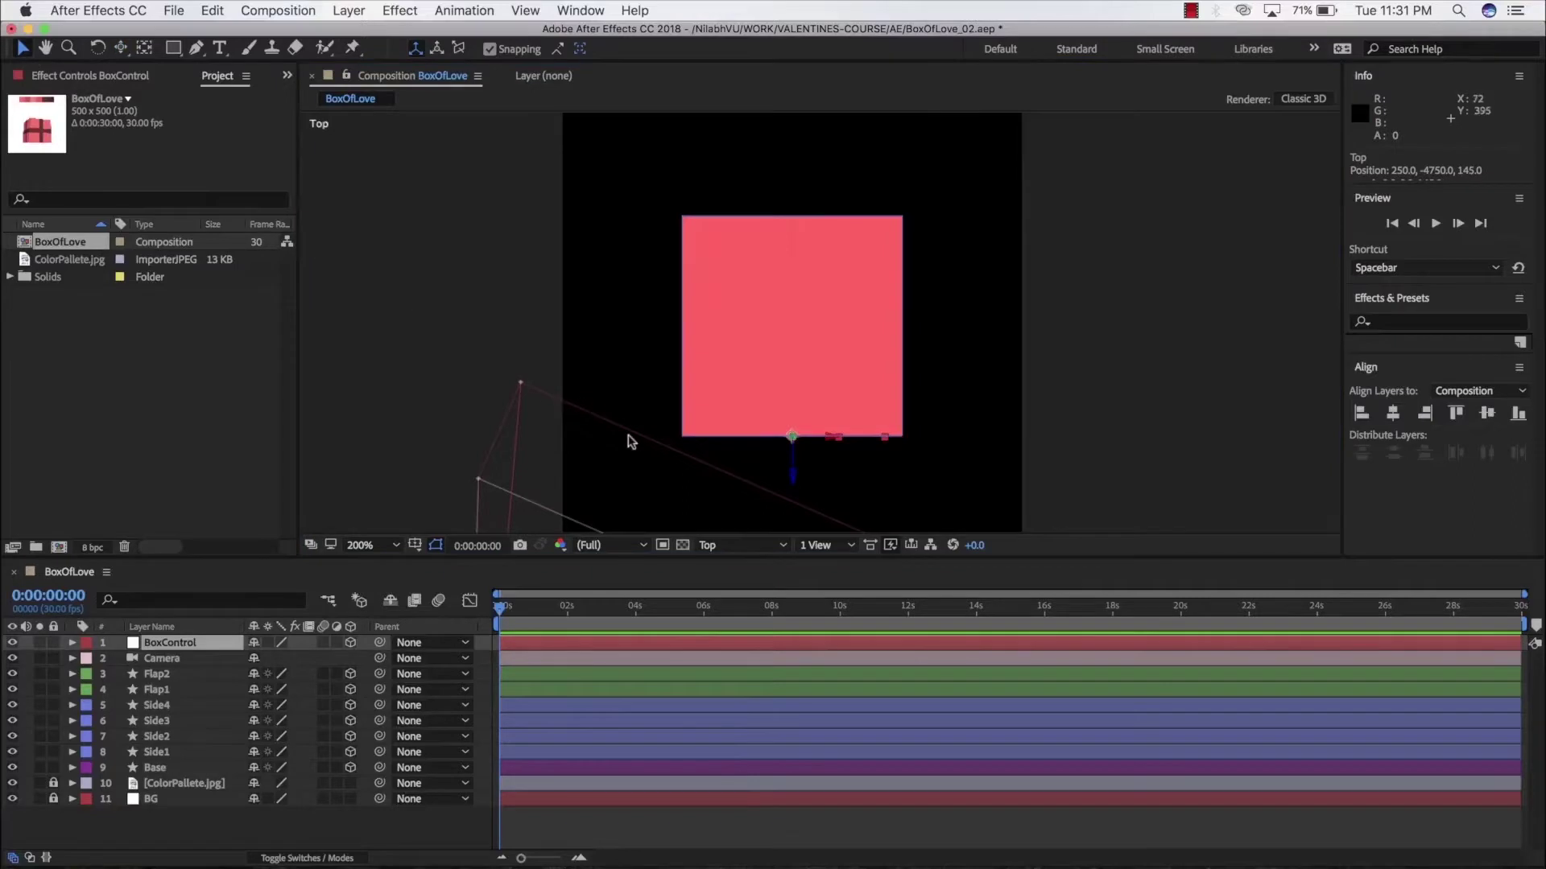
{"action": "left_click_drag", "start_coordinate": [793, 479], "coordinate": [794, 363]}
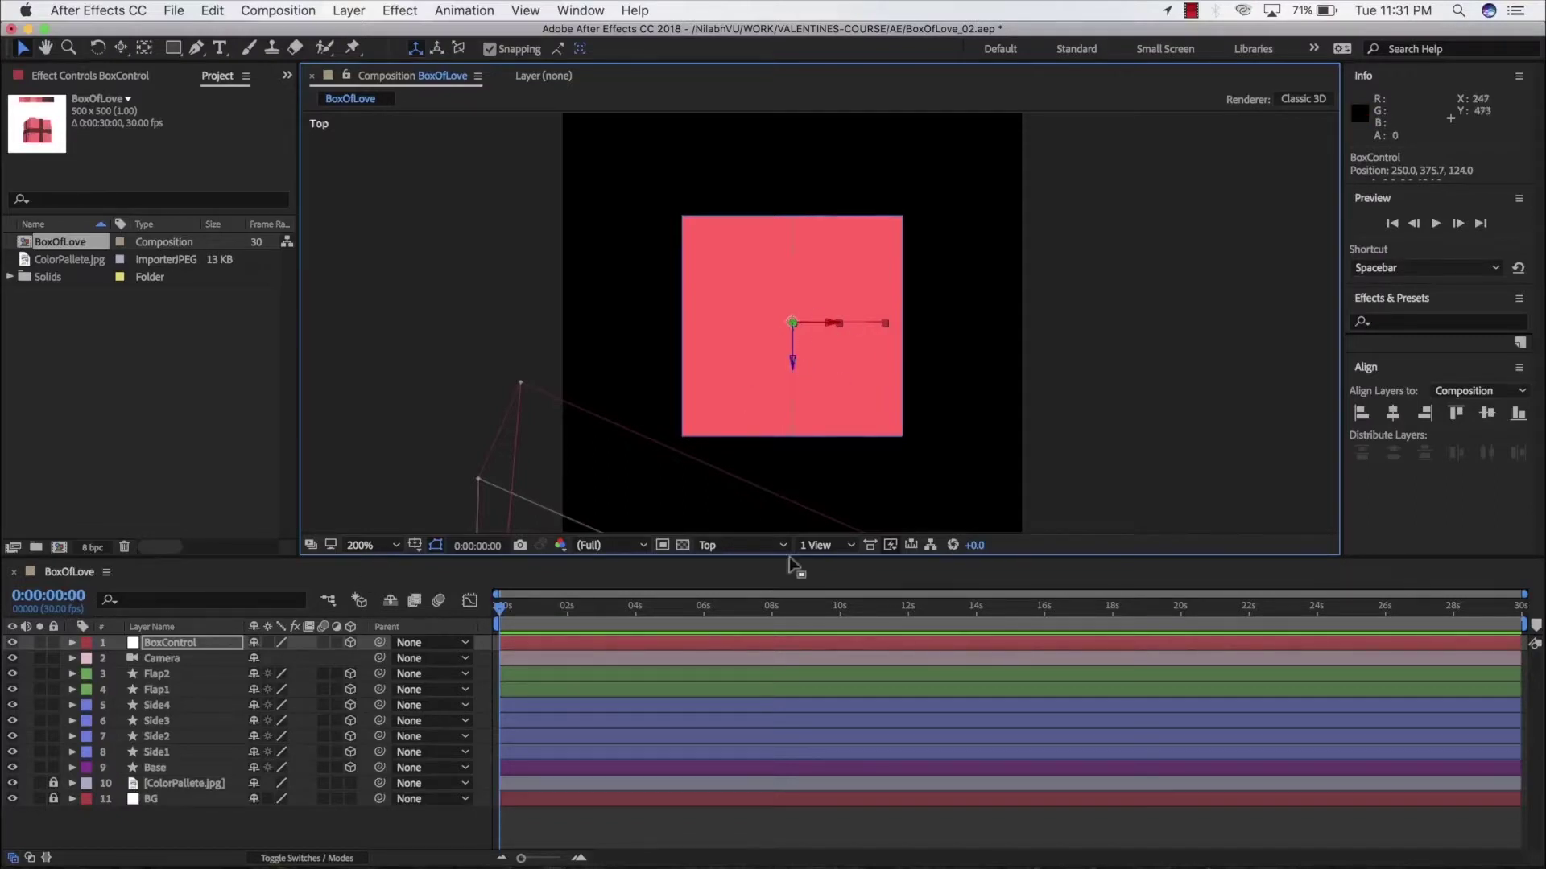
Return to the Active Camera view and nudge BoxControl slightly higher.
{"action": "left_click", "coordinate": [729, 554]}
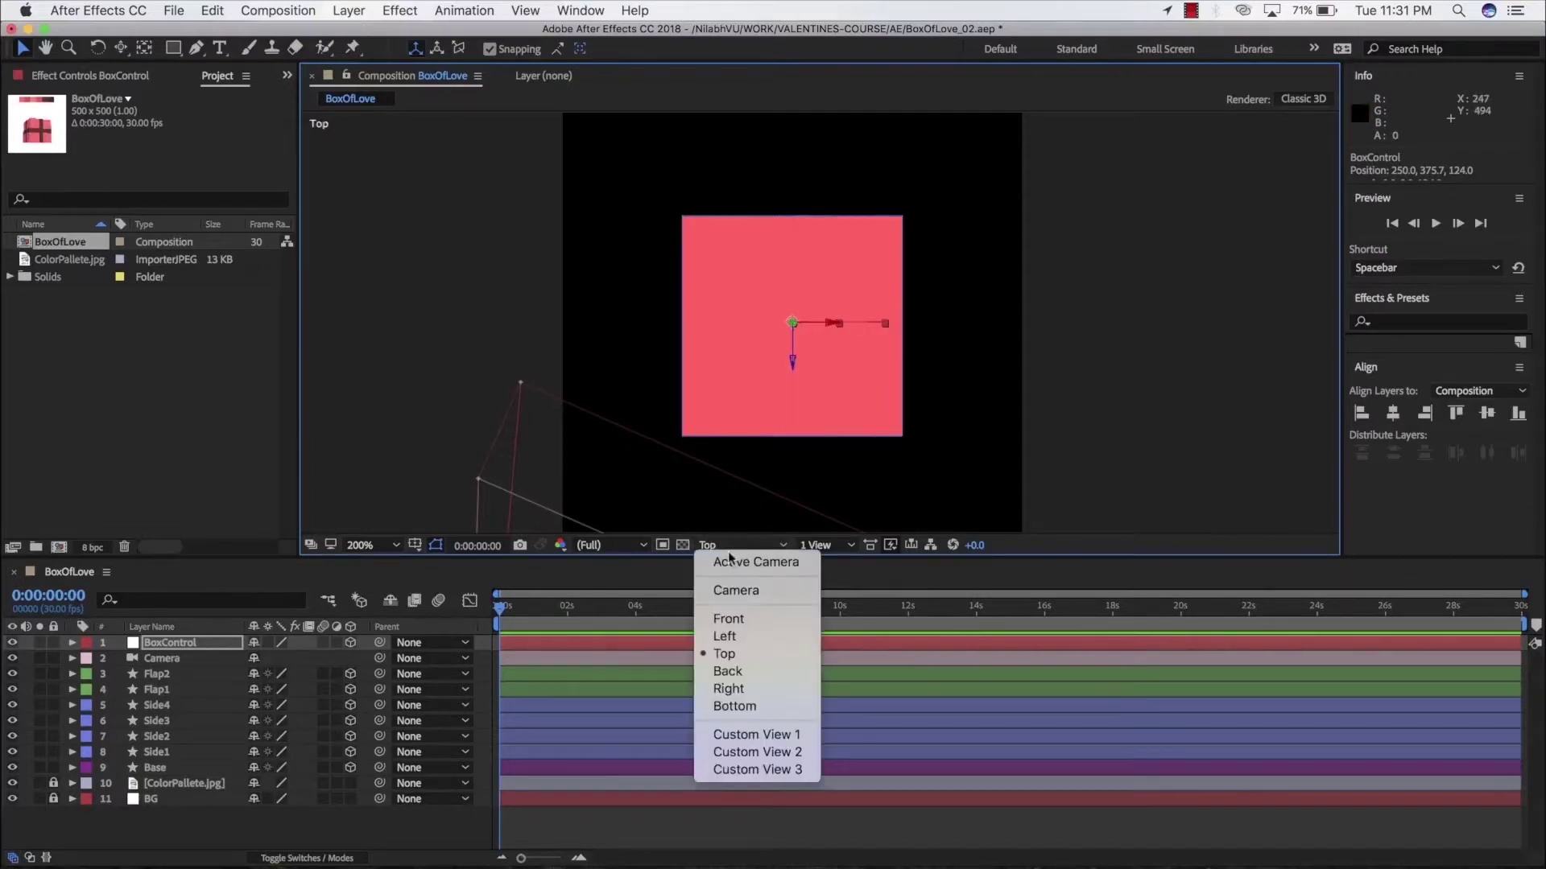
{"action": "left_click", "coordinate": [733, 562]}
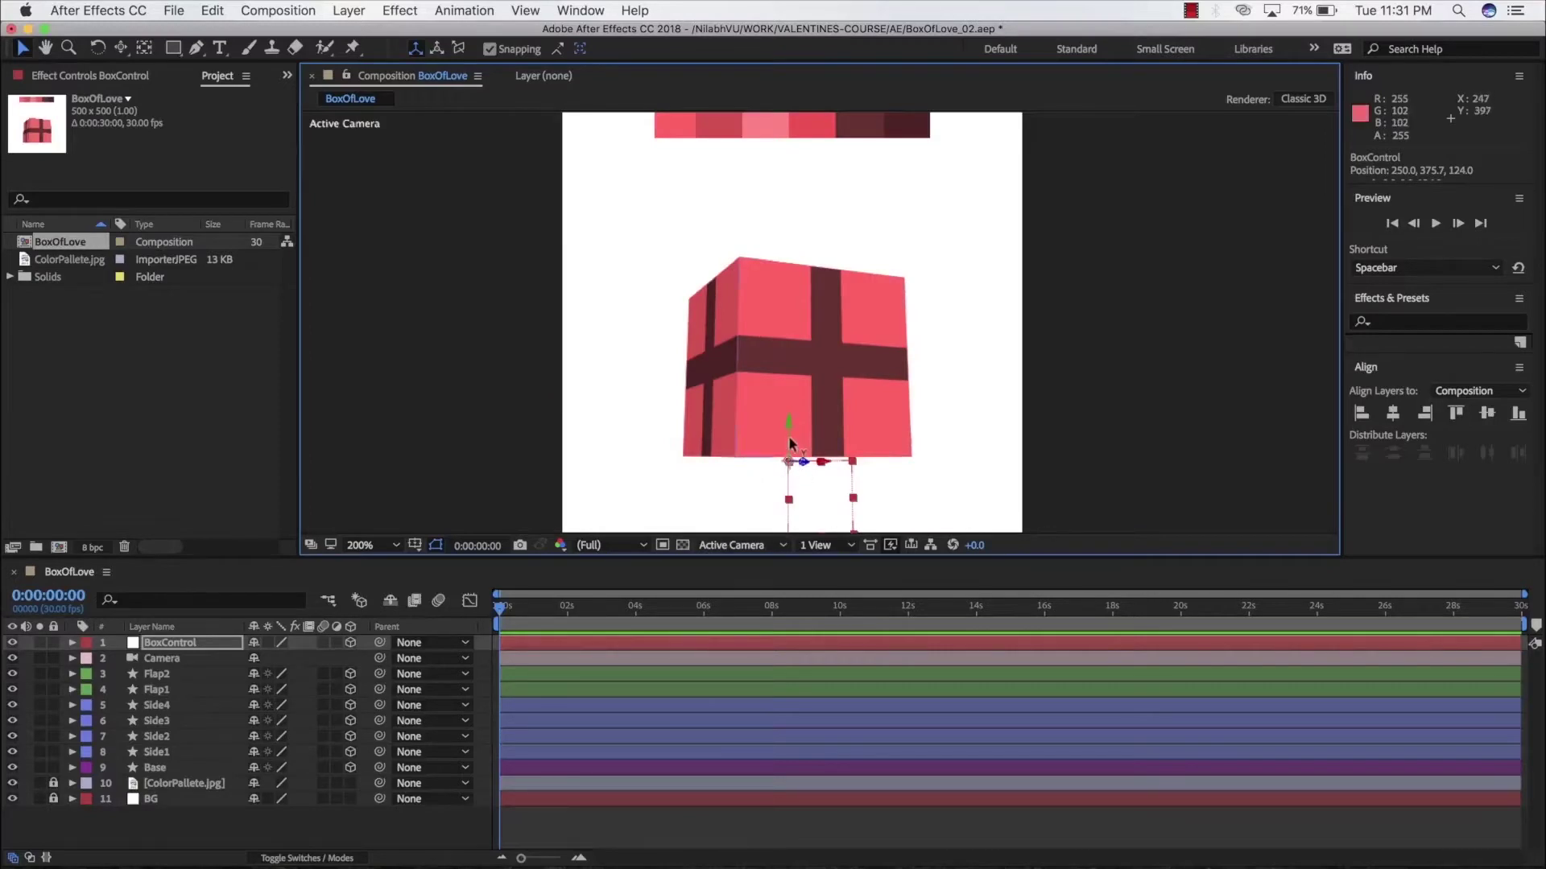
{"action": "left_click_drag", "start_coordinate": [792, 429], "coordinate": [790, 425]}
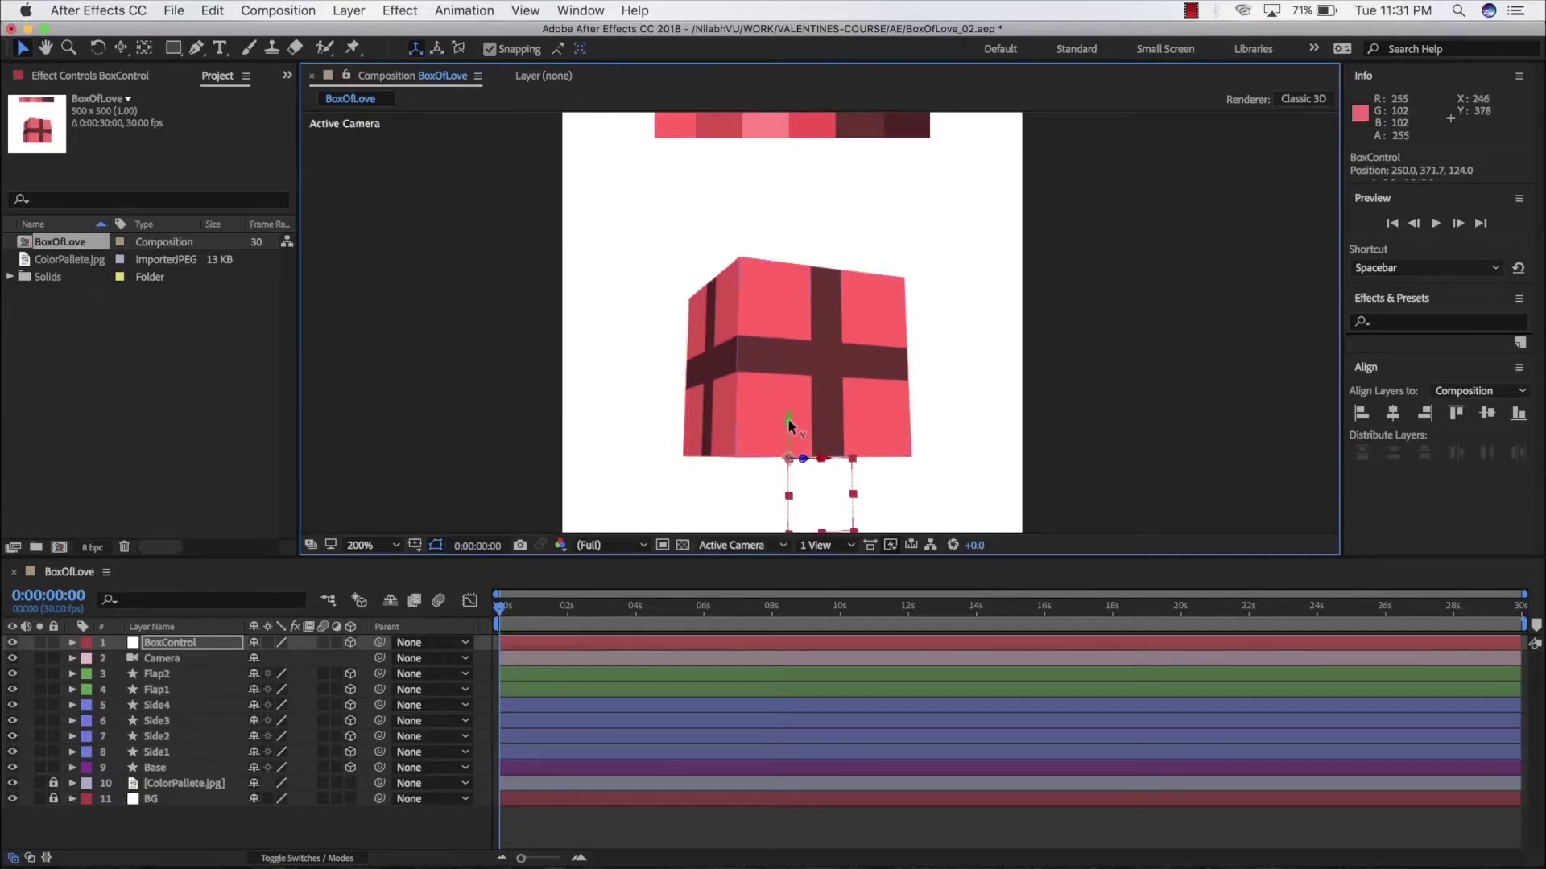
Pick-whip Flap2, Flap1, Side1–Side4 and Base to BoxControl as their parent.
{"action": "left_click", "coordinate": [173, 677]}
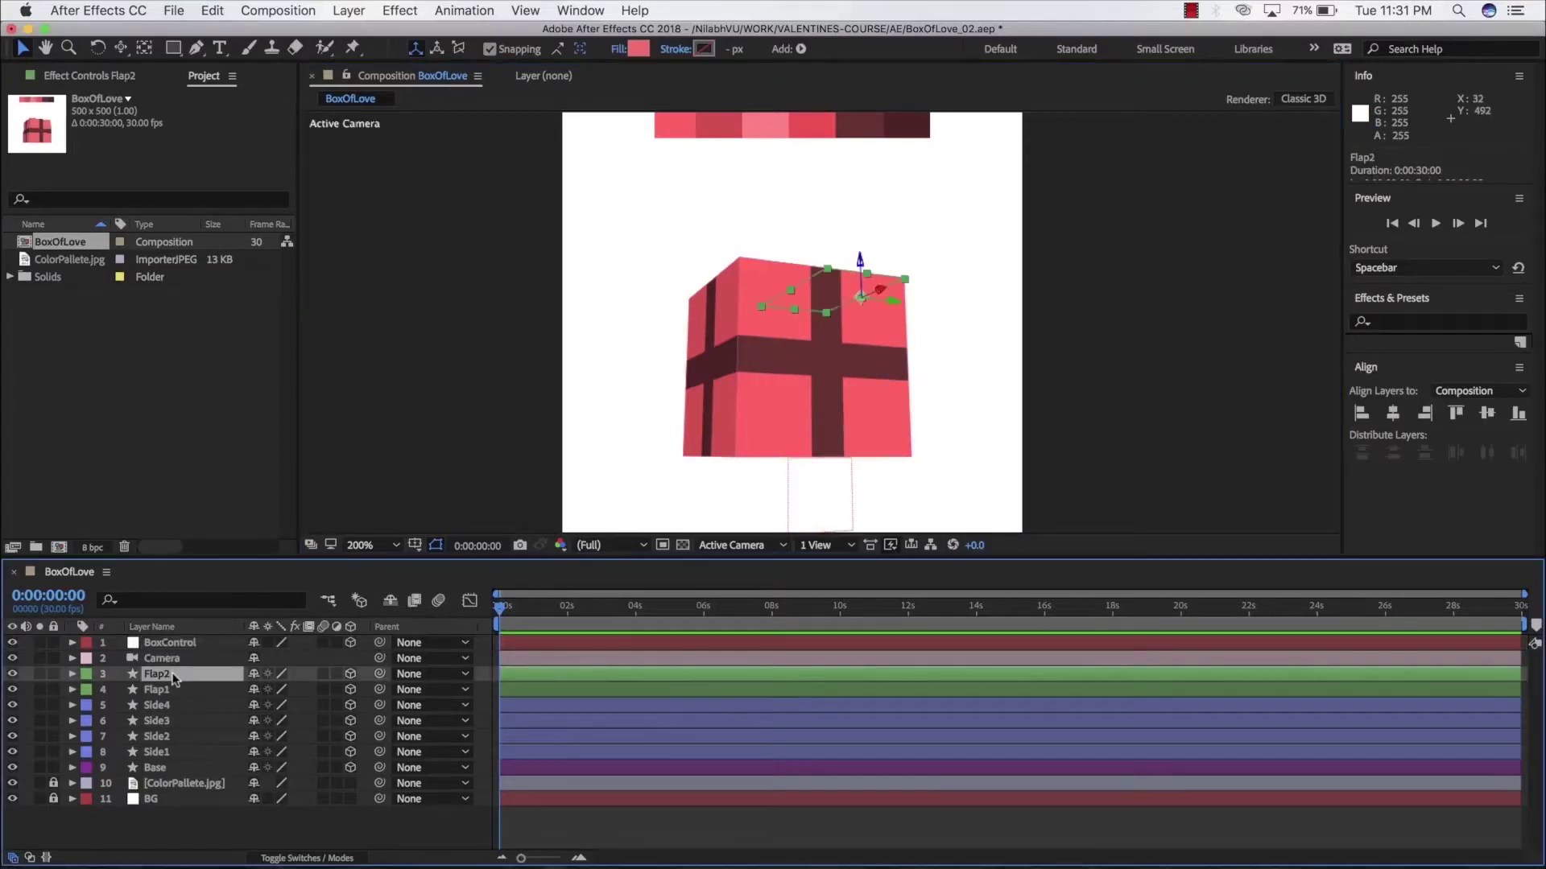
{"action": "left_click", "coordinate": [189, 766], "text": "shift"}
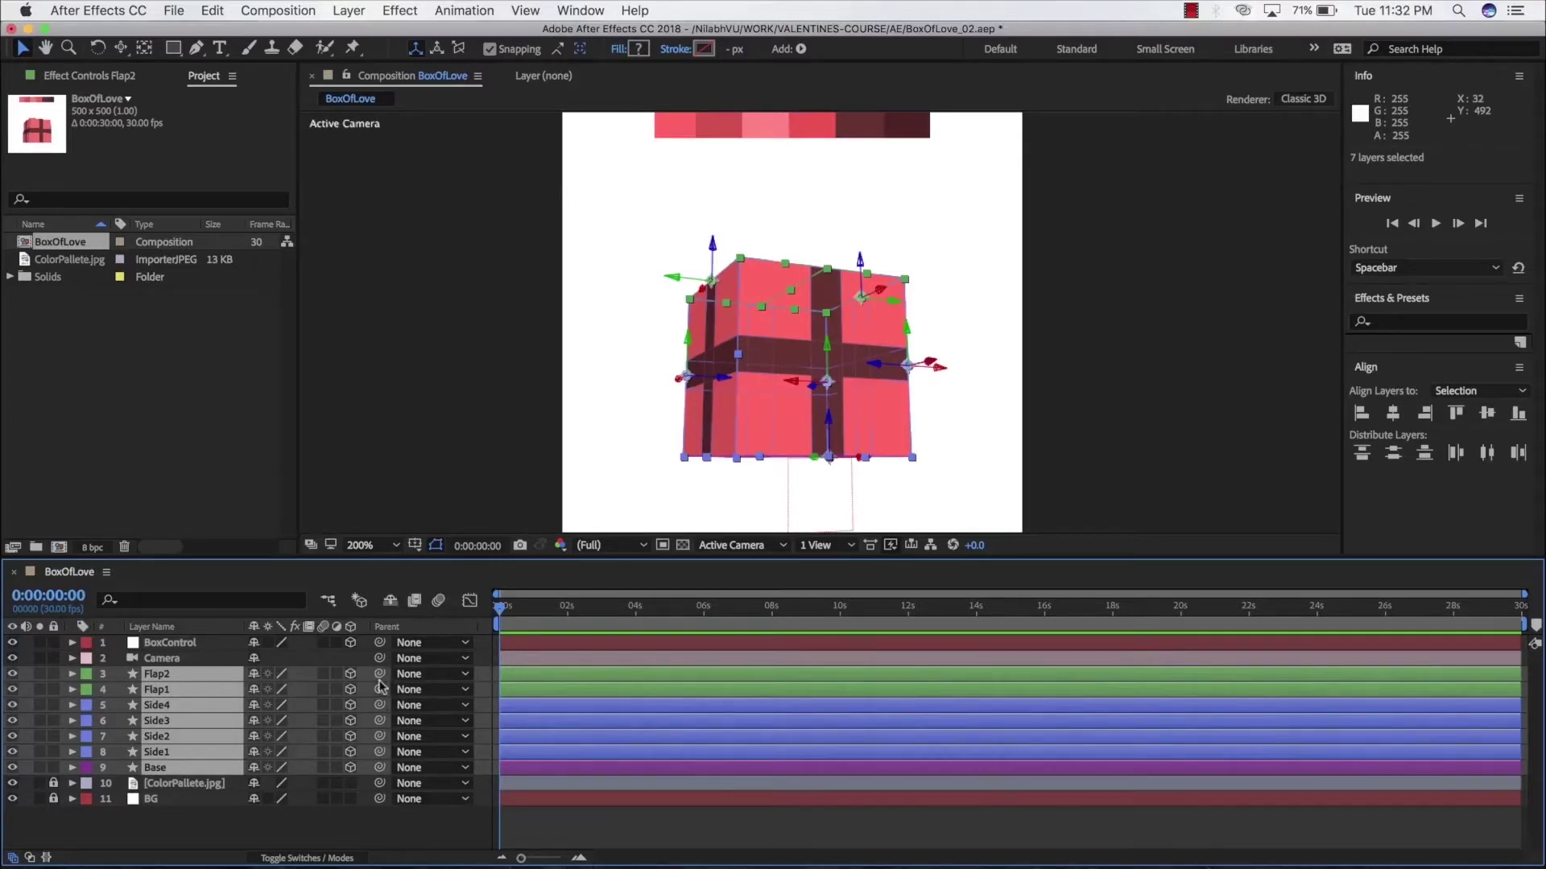
{"action": "left_click_drag", "start_coordinate": [379, 674], "coordinate": [191, 651]}
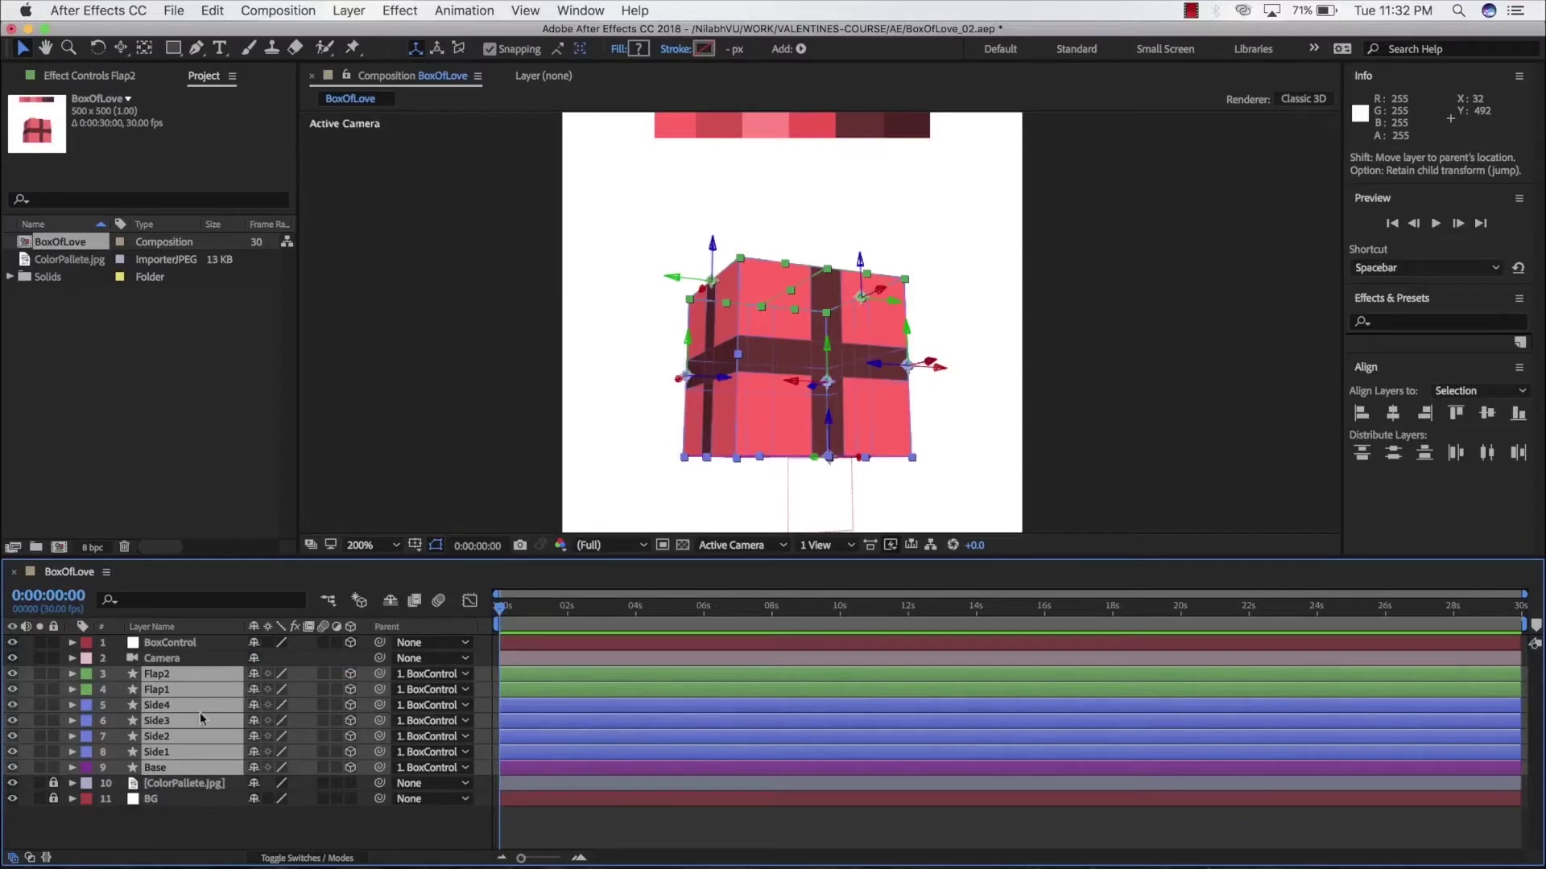
{"action": "left_click", "coordinate": [186, 644]}
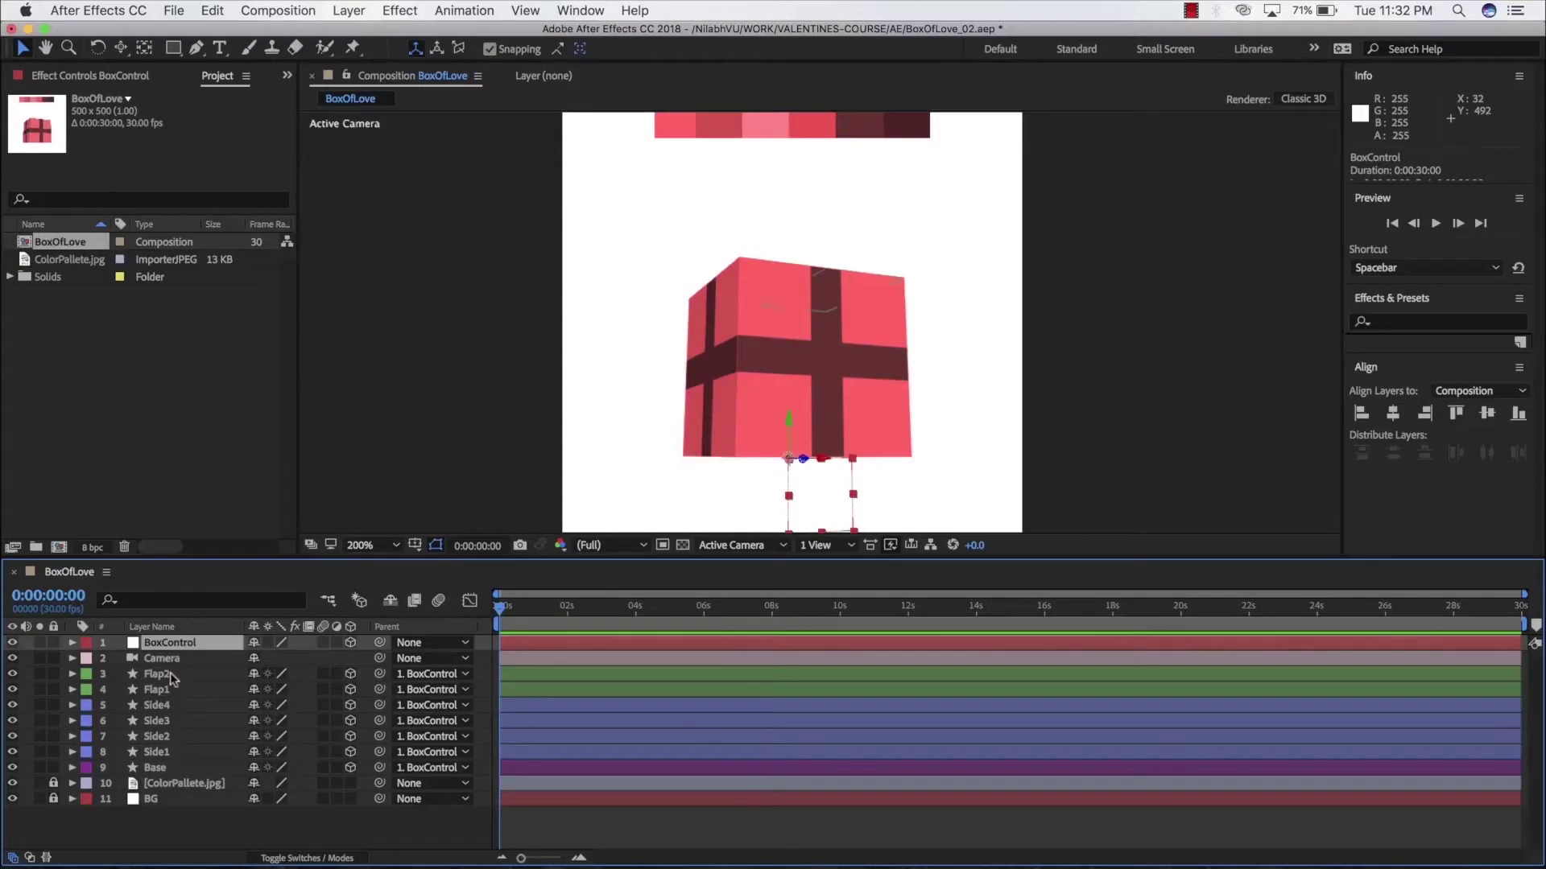
{"action": "left_click", "coordinate": [171, 676]}
{"action": "left_click", "coordinate": [176, 761], "text": "shift"}
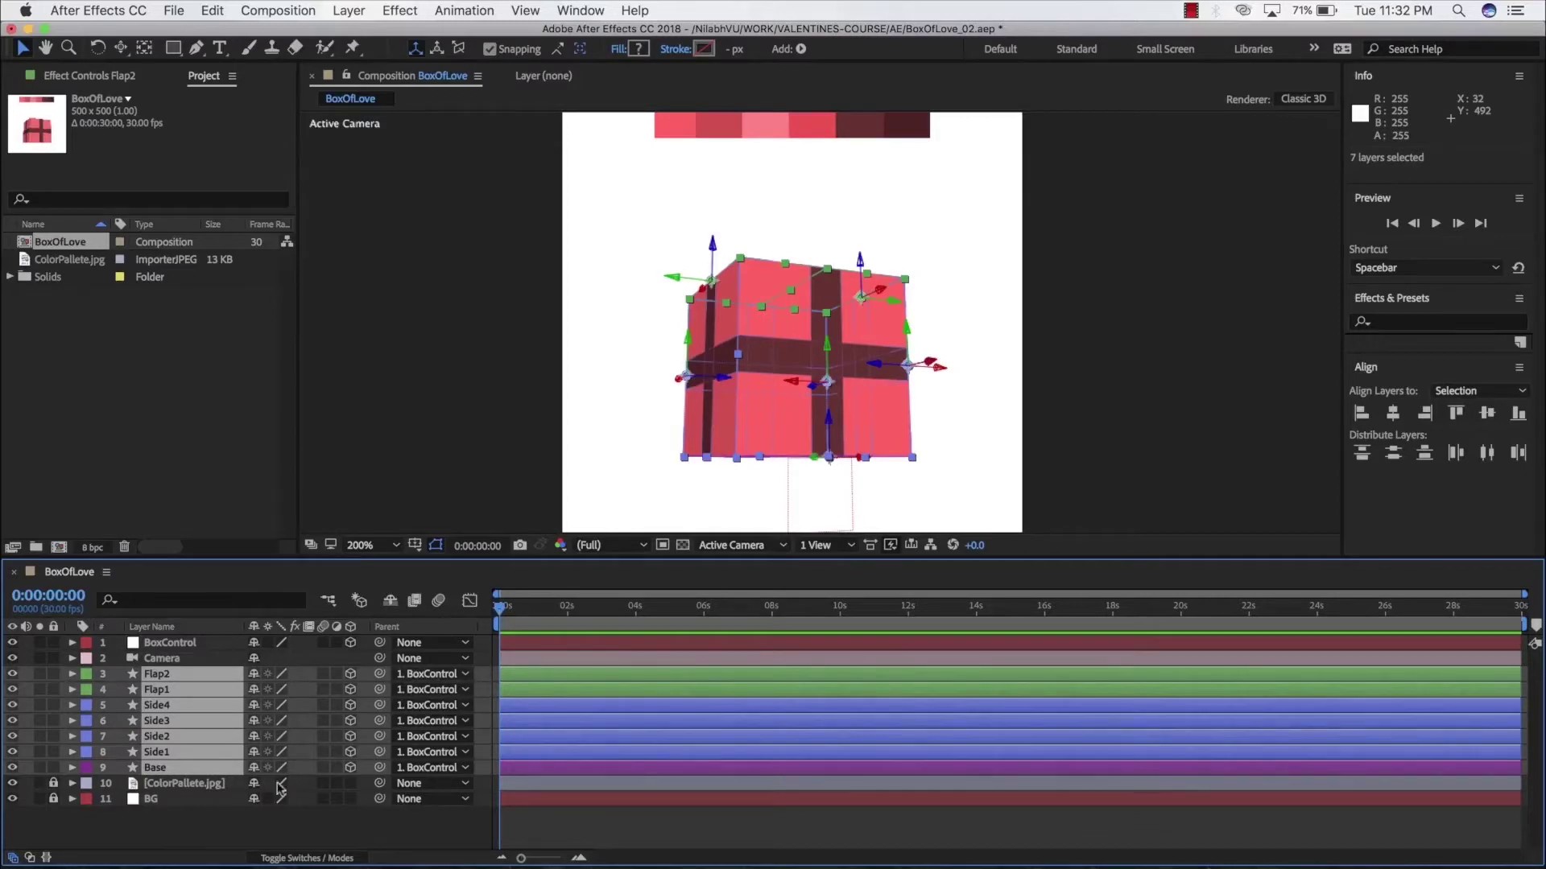
{"action": "left_click", "coordinate": [251, 817]}
{"action": "left_click", "coordinate": [181, 645]}
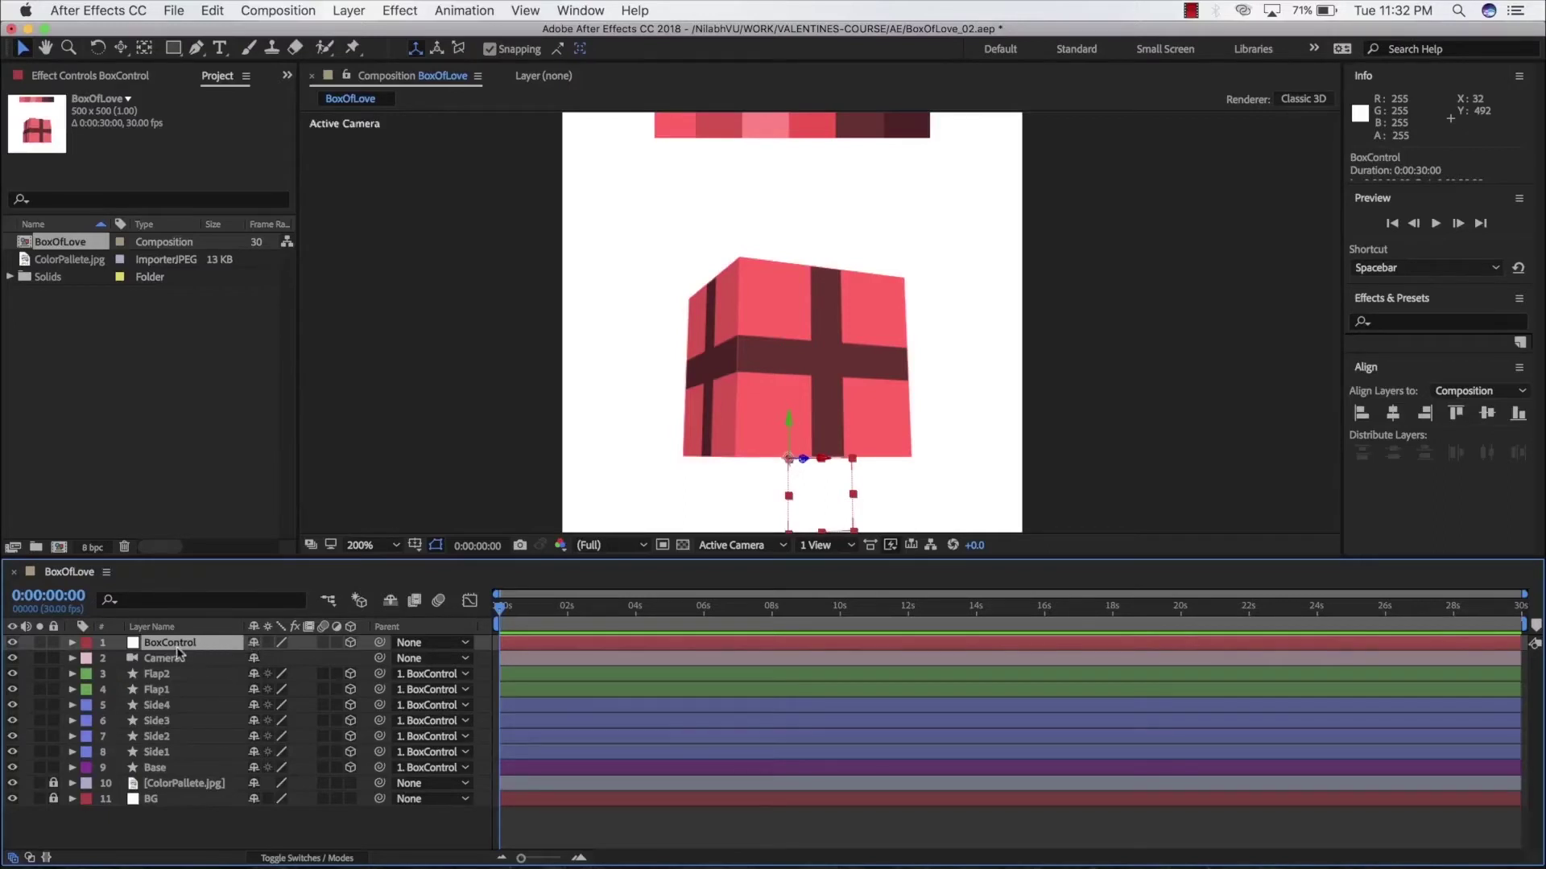
{"action": "key", "text": "r"}
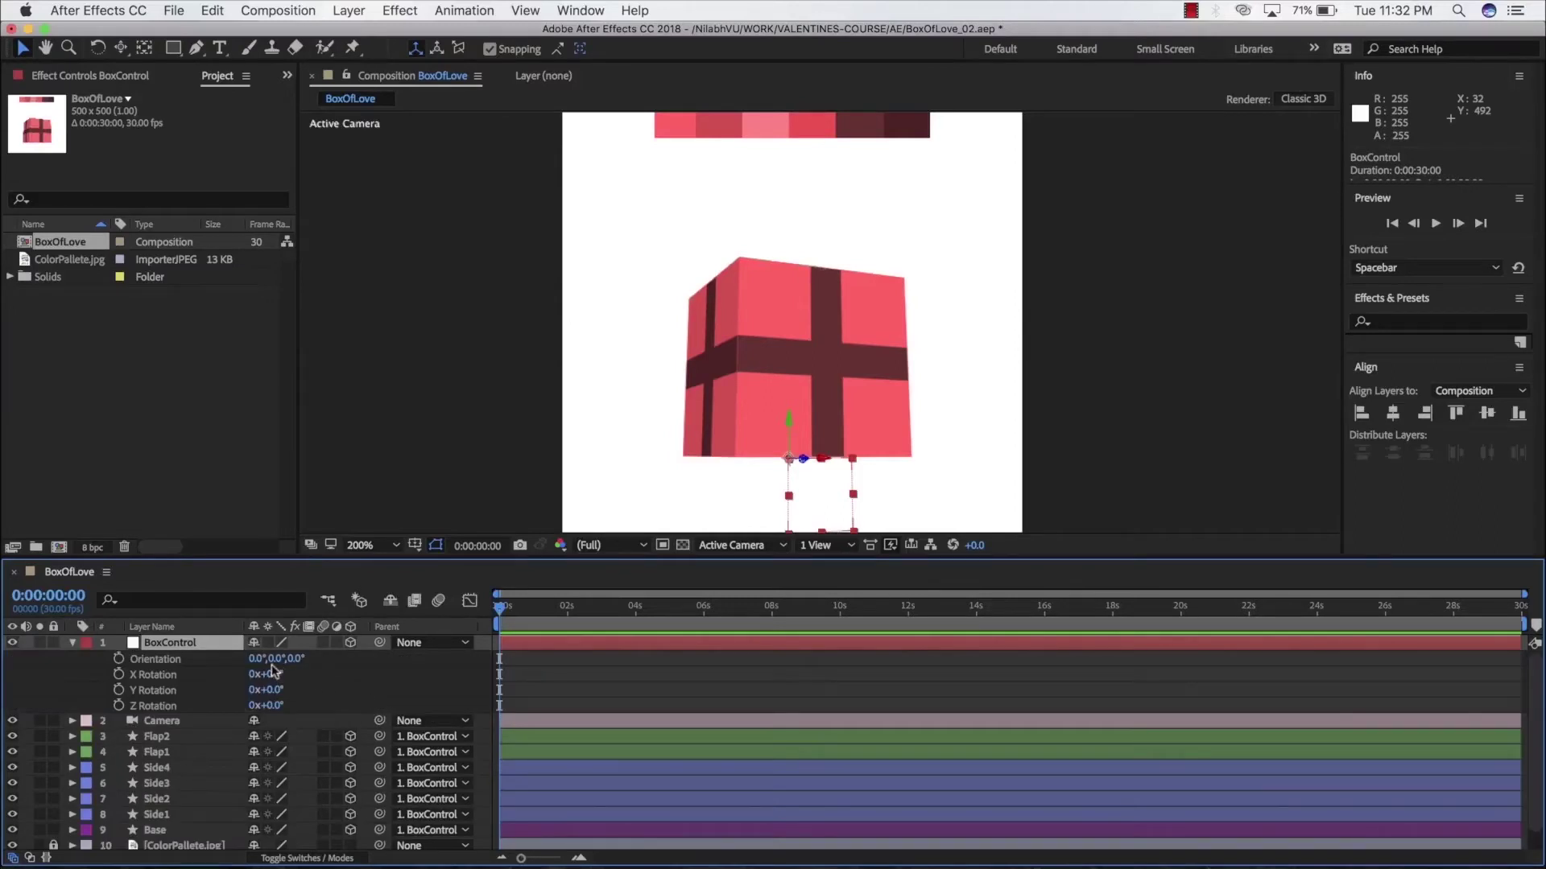
{"action": "mouse_move", "coordinate": [272, 665]}
{"action": "left_mouse_down"}
{"action": "mouse_move", "coordinate": [368, 665]}
{"action": "mouse_move", "coordinate": [168, 674]}
{"action": "left_mouse_up"}
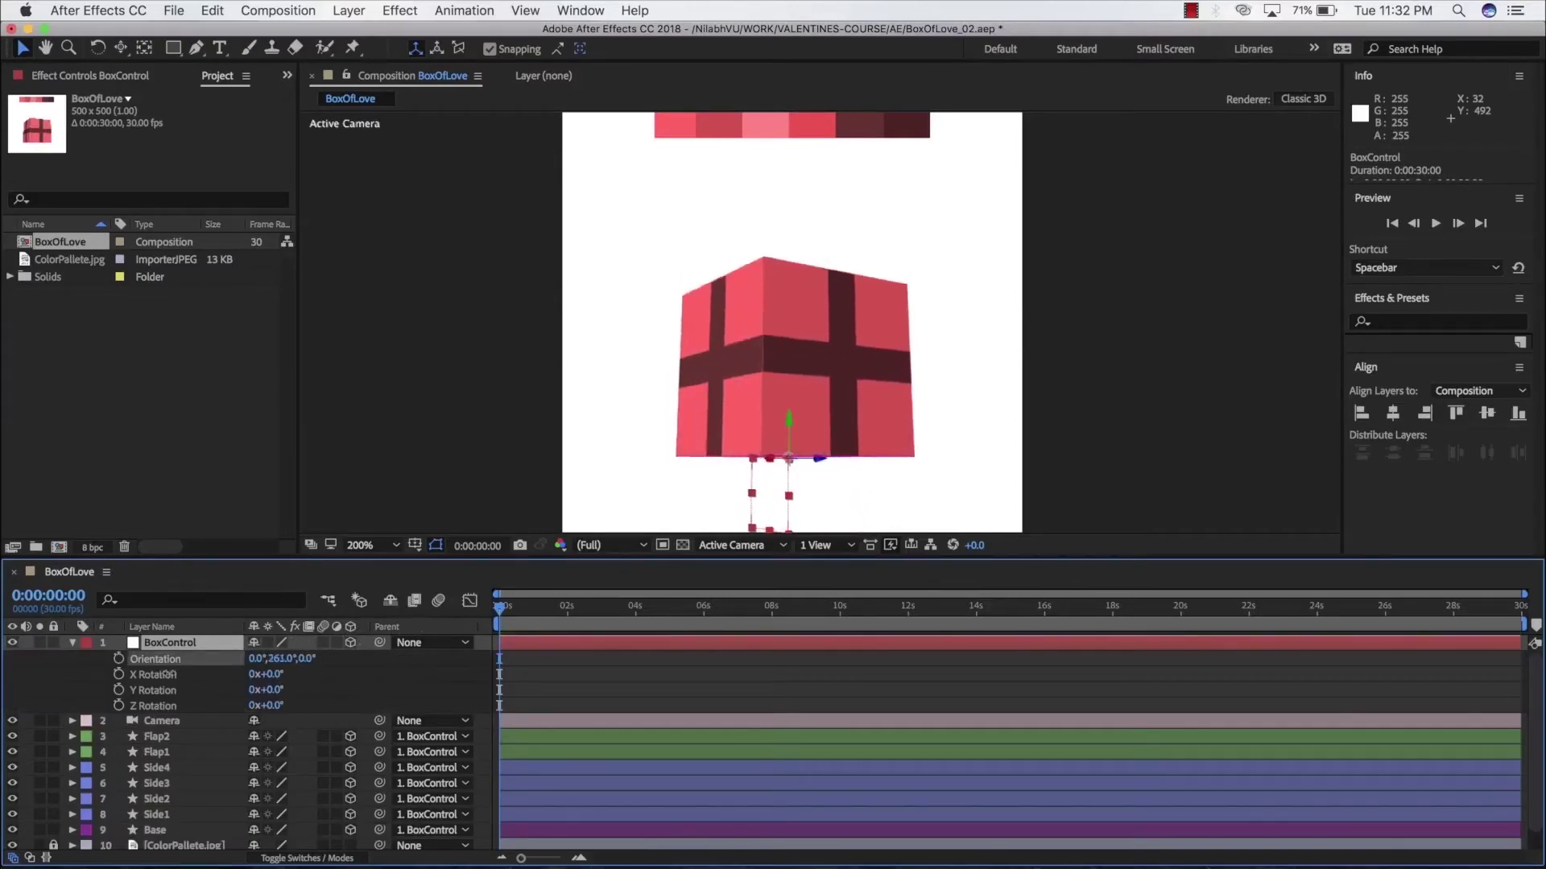
{"action": "key", "text": "super+z"}
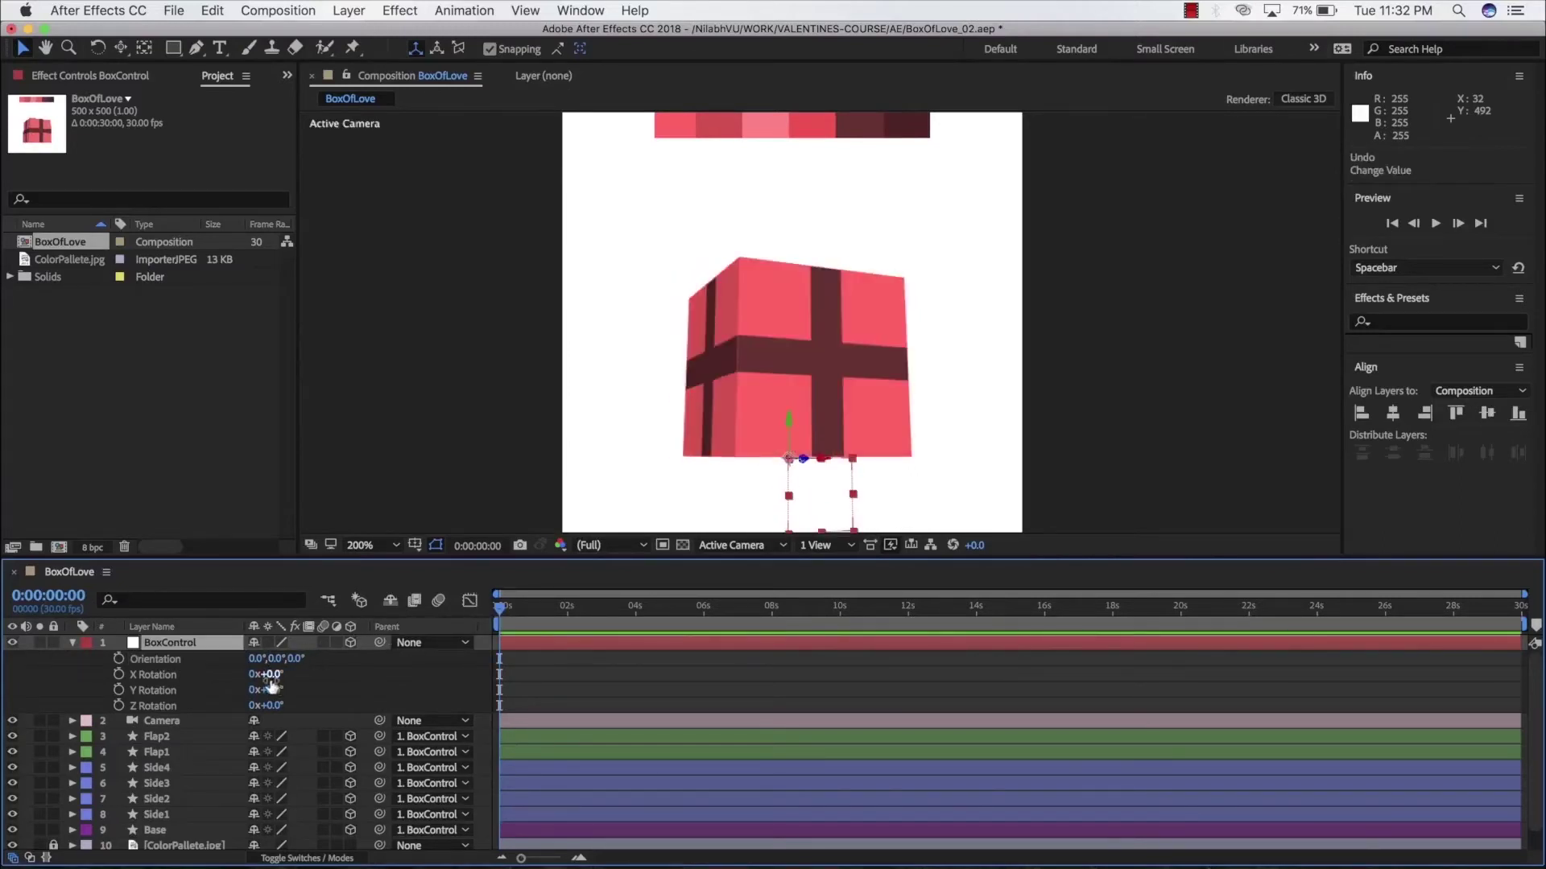
{"action": "key", "text": "s"}
{"action": "left_click_drag", "start_coordinate": [303, 659], "coordinate": [372, 660]}
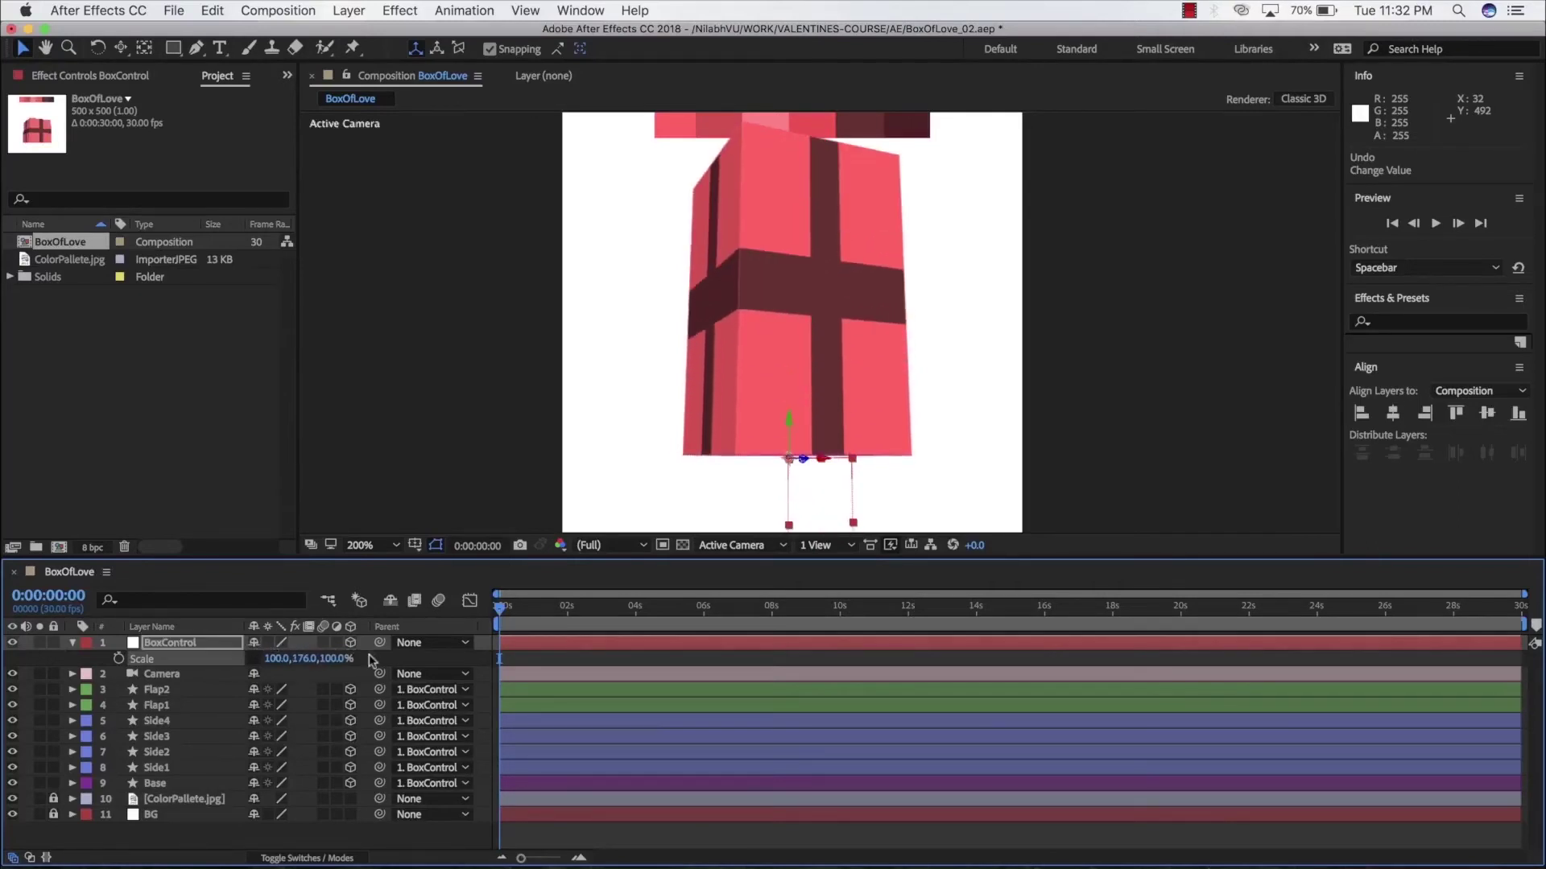
{"action": "key", "text": "super+z"}
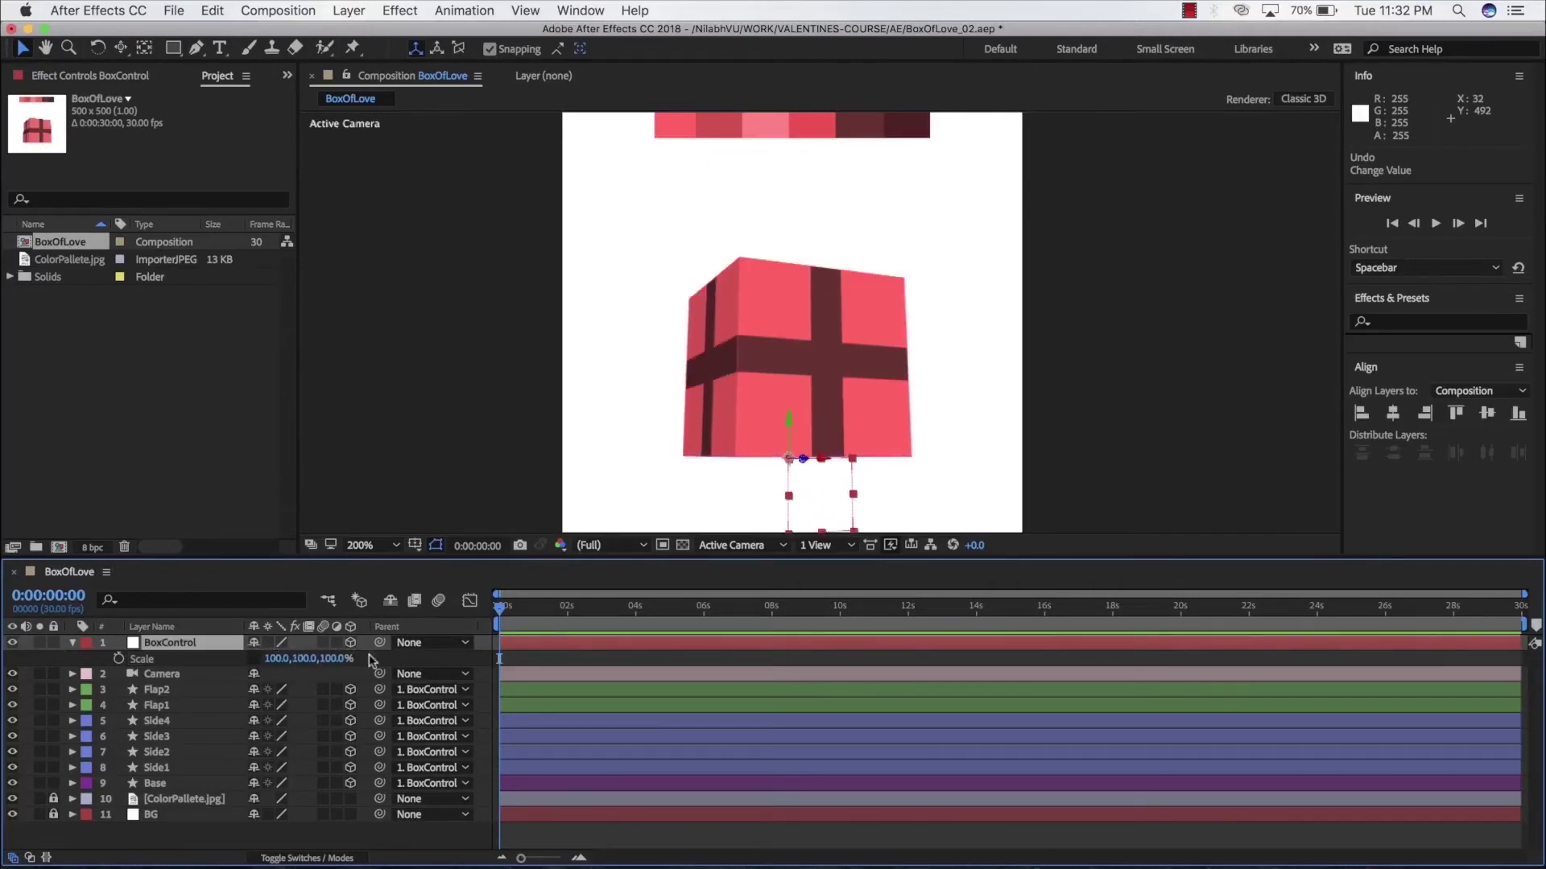
{"action": "left_click", "coordinate": [73, 643]}
{"action": "left_click", "coordinate": [188, 643]}
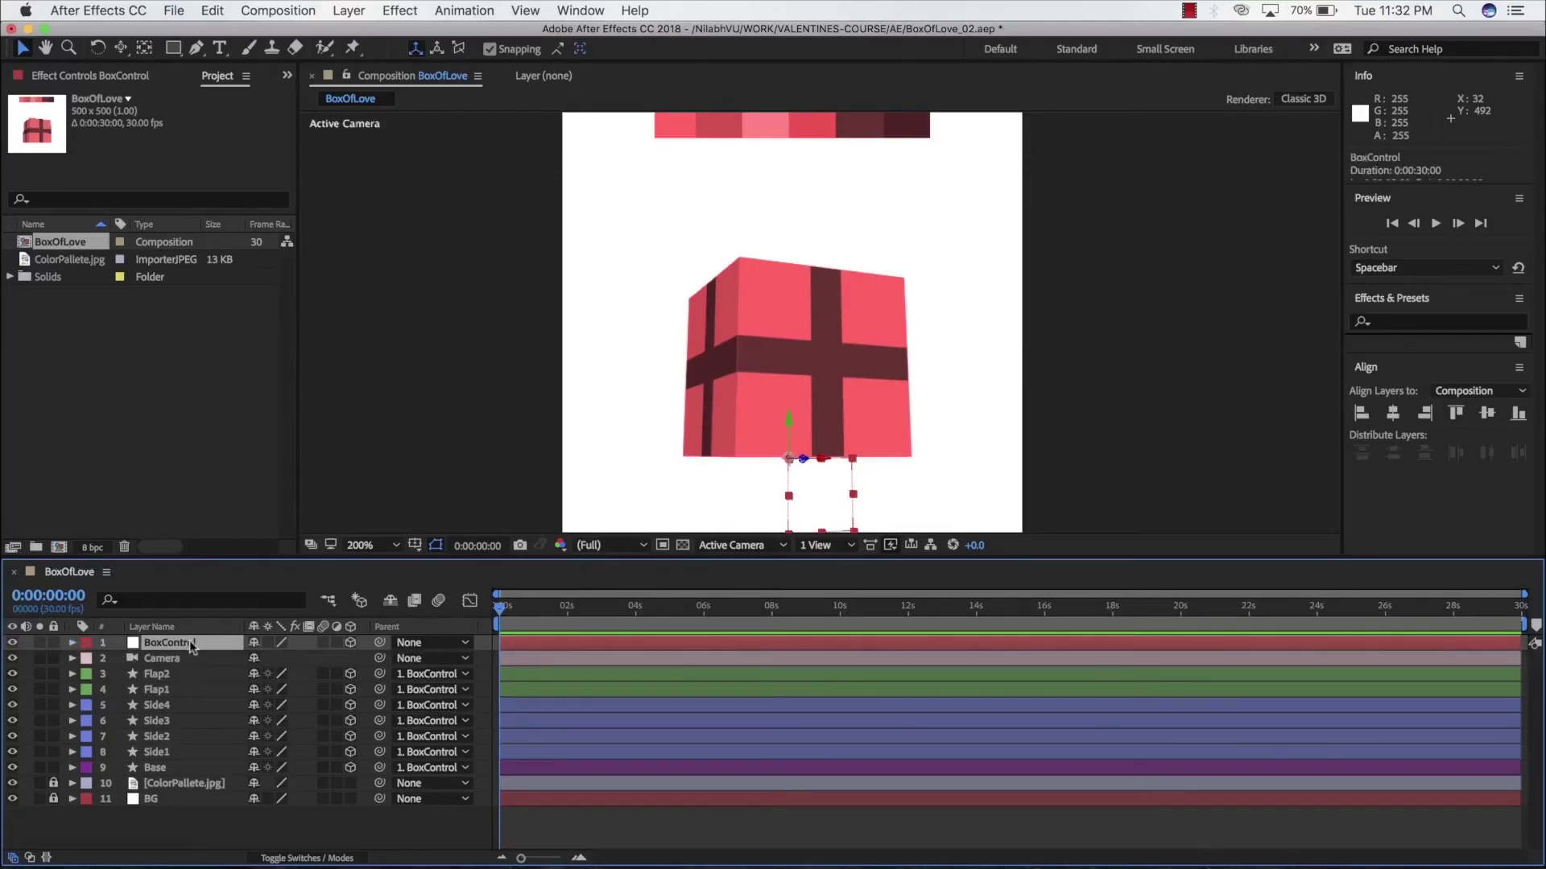
{"action": "left_click", "coordinate": [261, 834]}
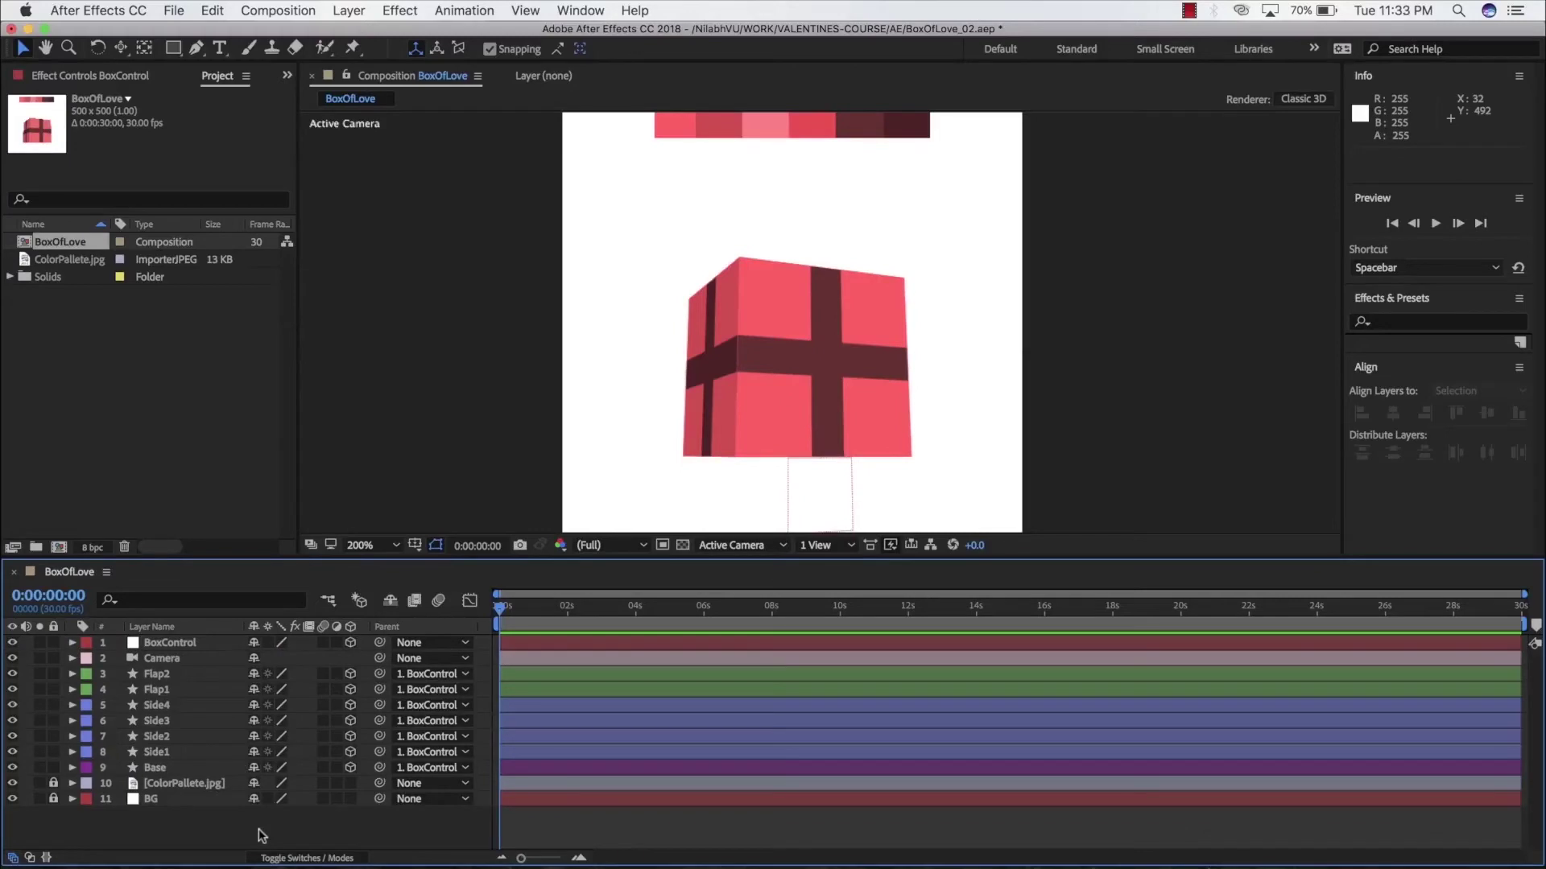